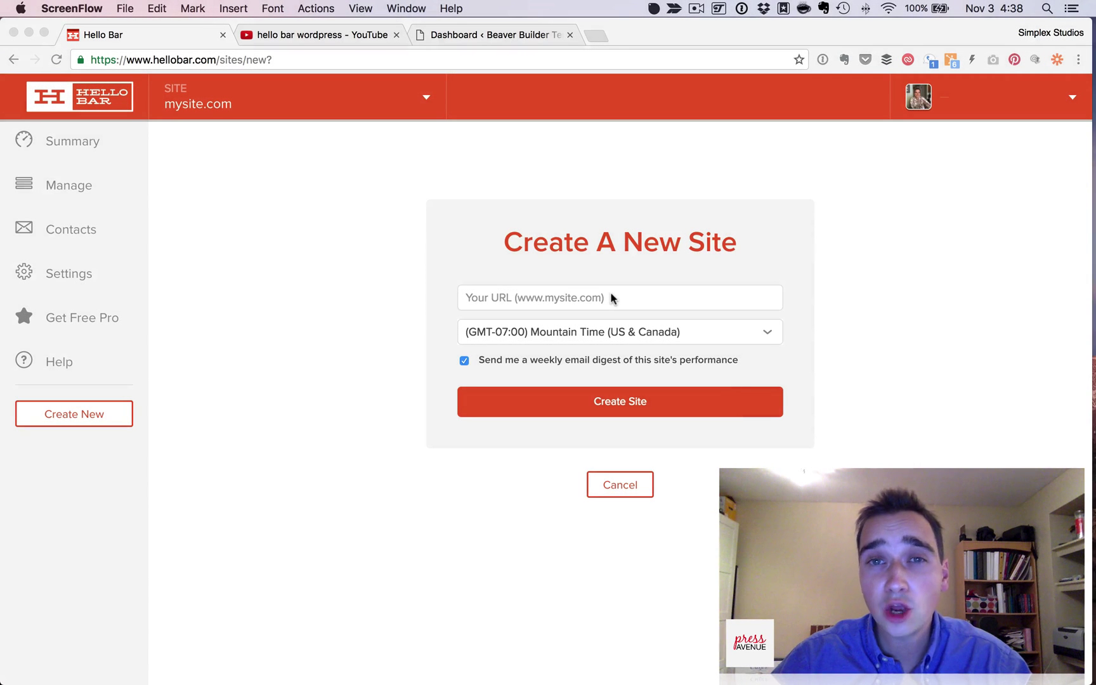
pyautogui.click(212, 58)
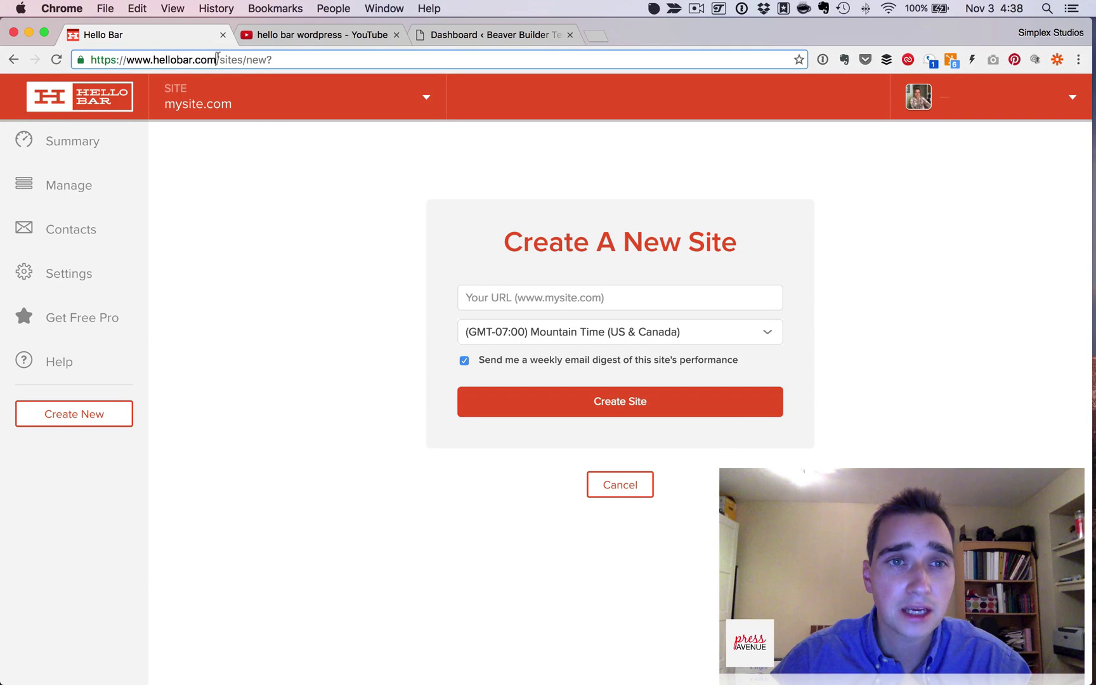
pyautogui.moveTo(218, 56); pyautogui.dragTo(139, 58)
pyautogui.click(136, 57)
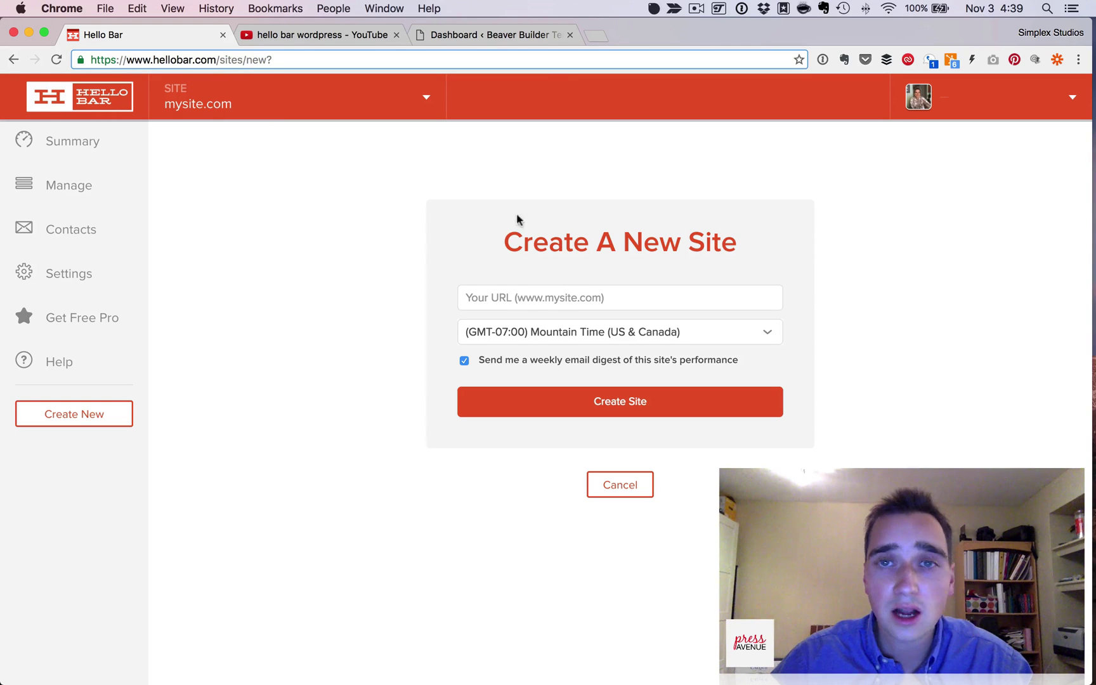
pyautogui.click(561, 301)
pyautogui.write('http://demo.pressavenue.com')
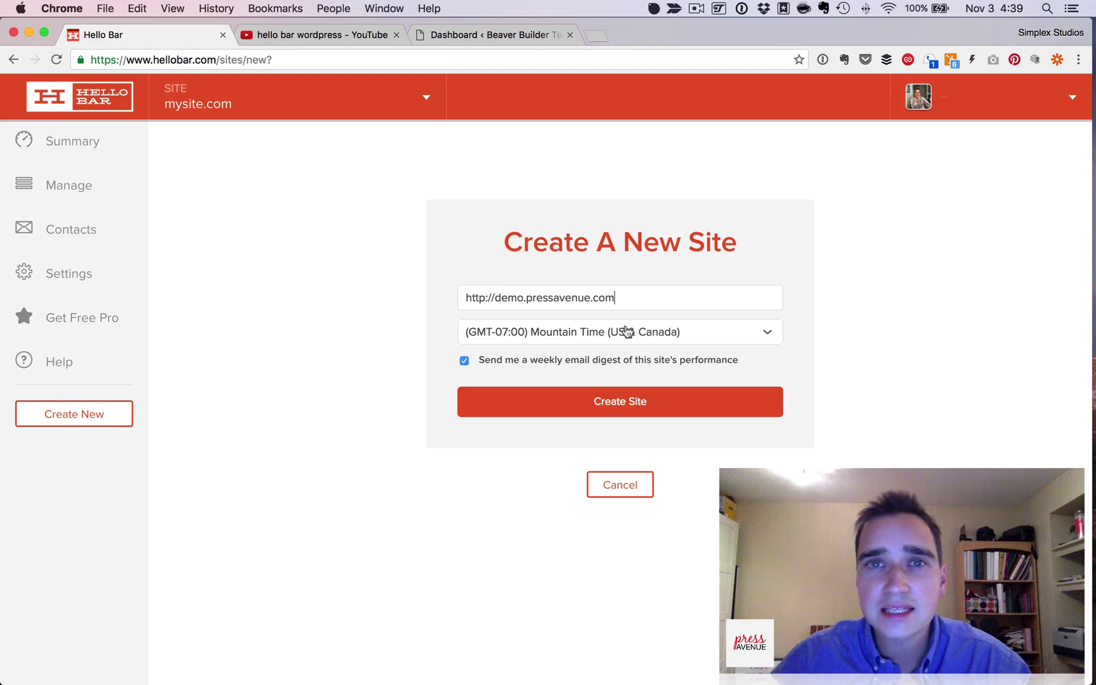
pyautogui.moveTo(503, 297); pyautogui.dragTo(632, 295)
pyautogui.click(631, 295)
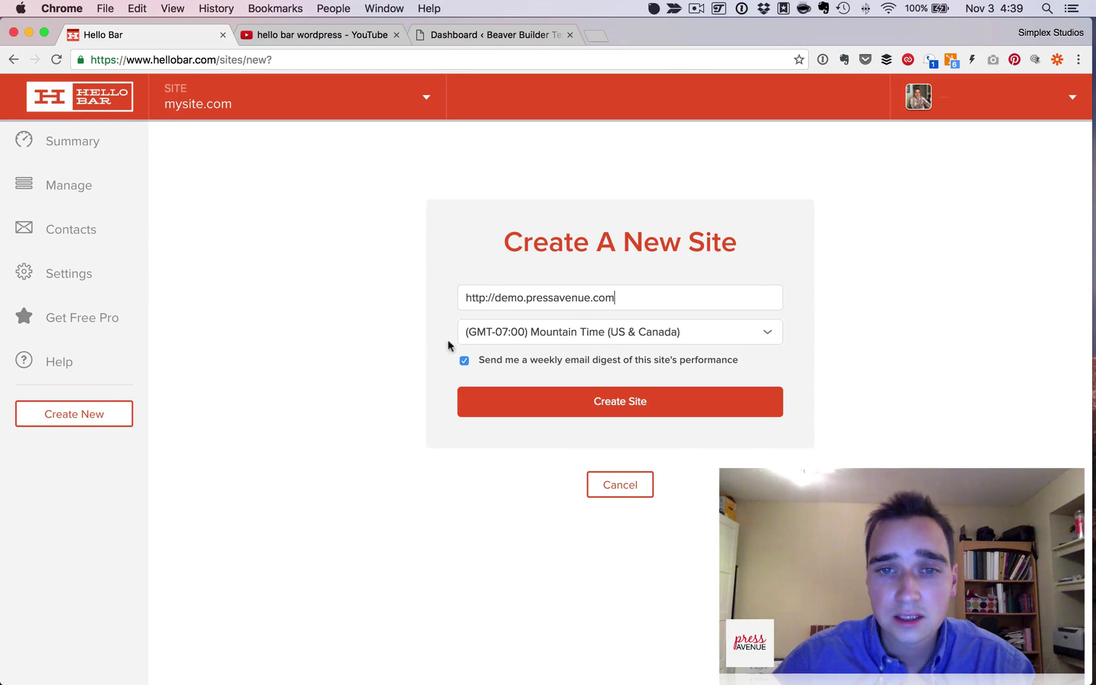
# Step: Create the demo.pressavenue.com site and pick the Promote a Sale/Discount goal
pyautogui.click(634, 401)
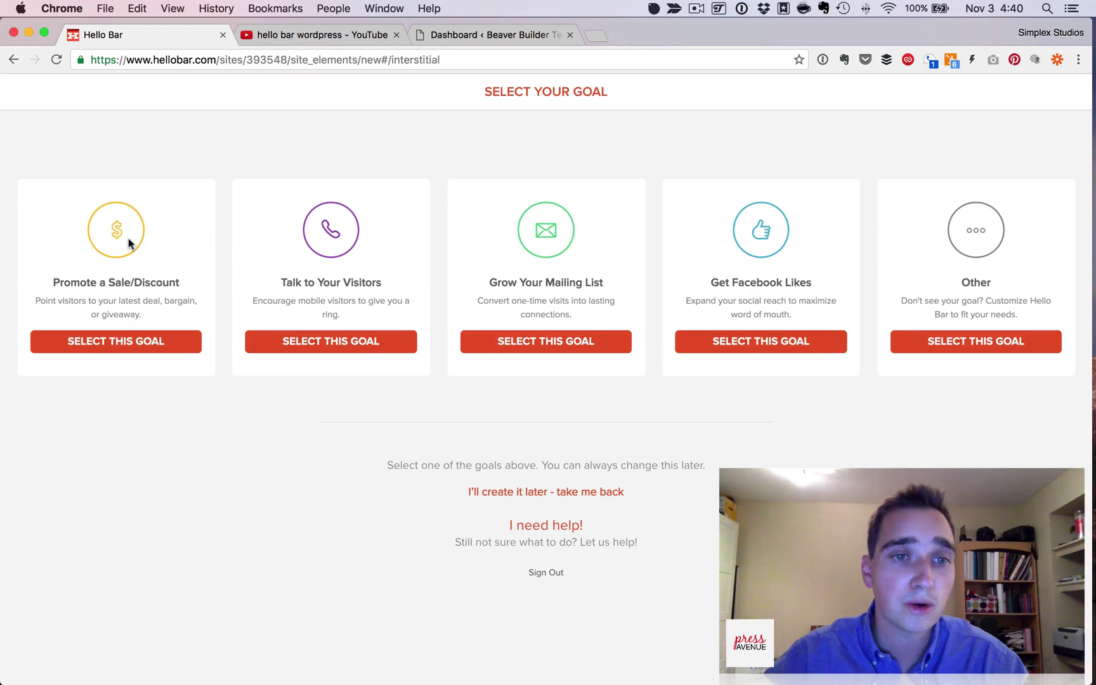
pyautogui.click(133, 339)
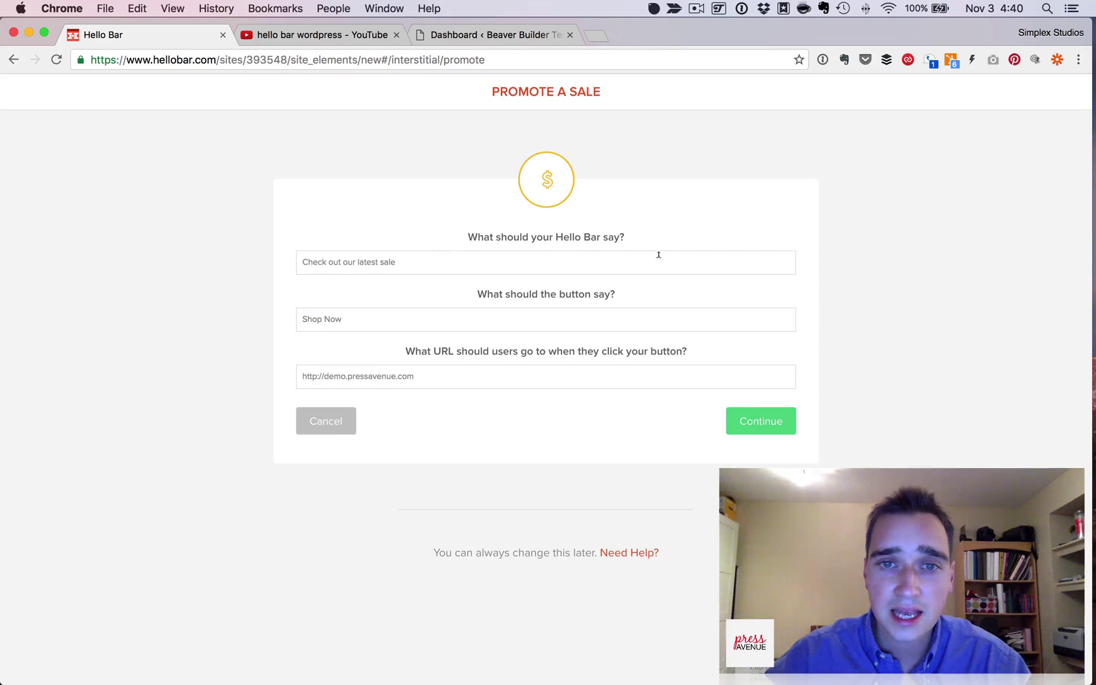
# Step: Change the bar message to 'Launch Sale. Save $10 per template!'
pyautogui.click(552, 263)
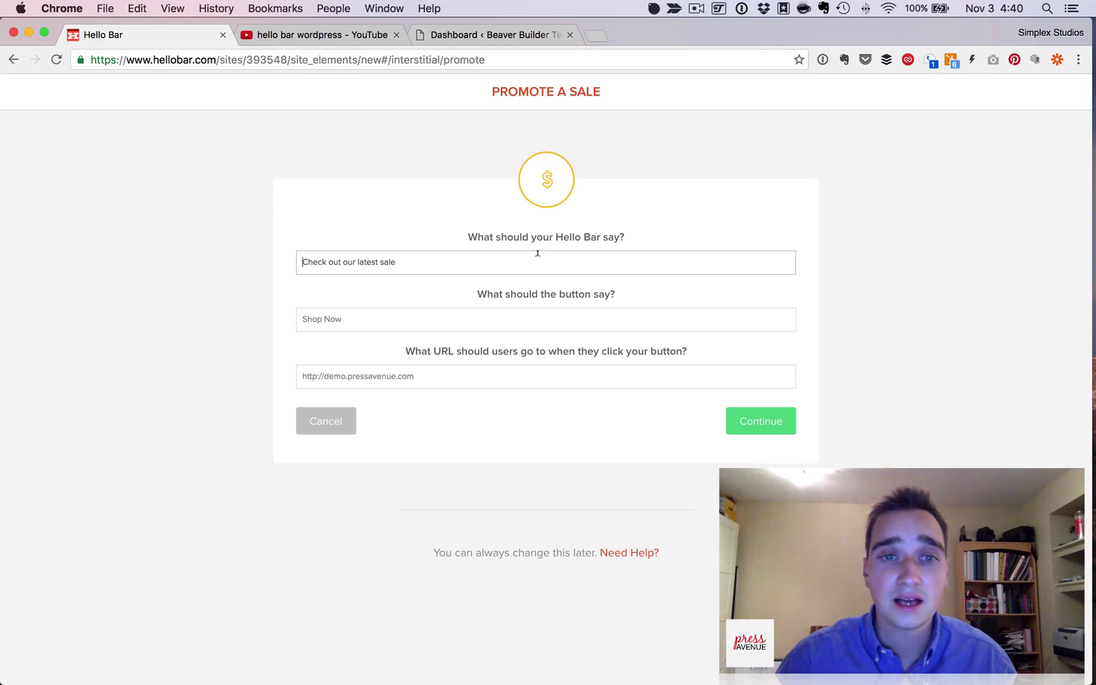
pyautogui.write('Check out our latest sale')
pyautogui.moveTo(300, 259); pyautogui.dragTo(497, 351)
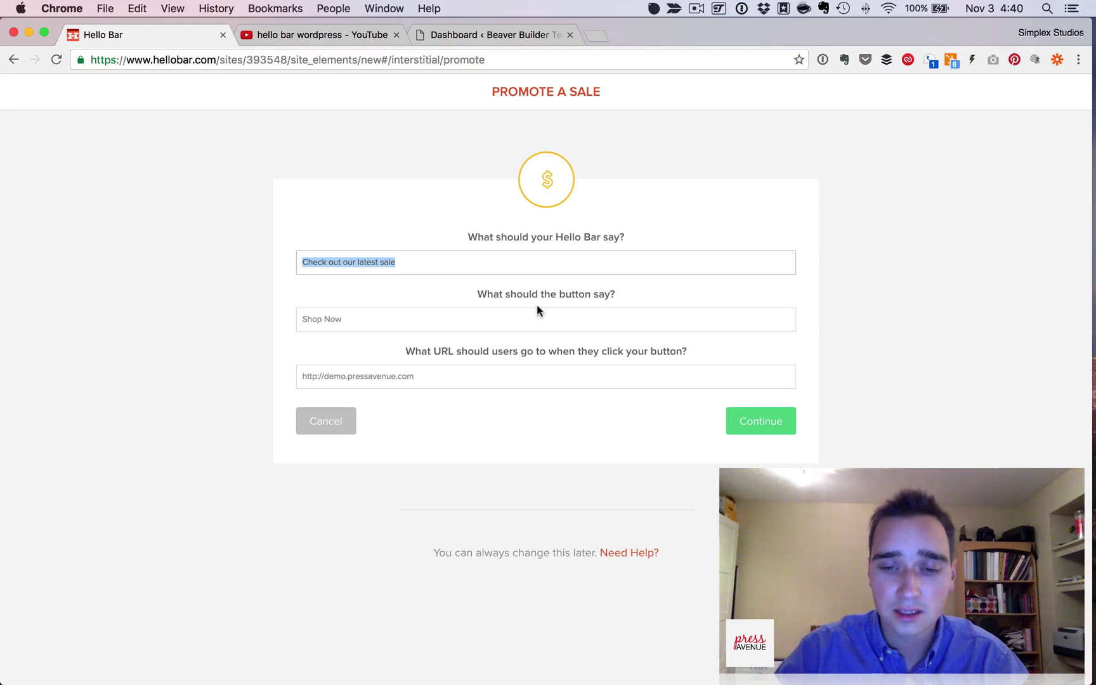
pyautogui.write('Save N')
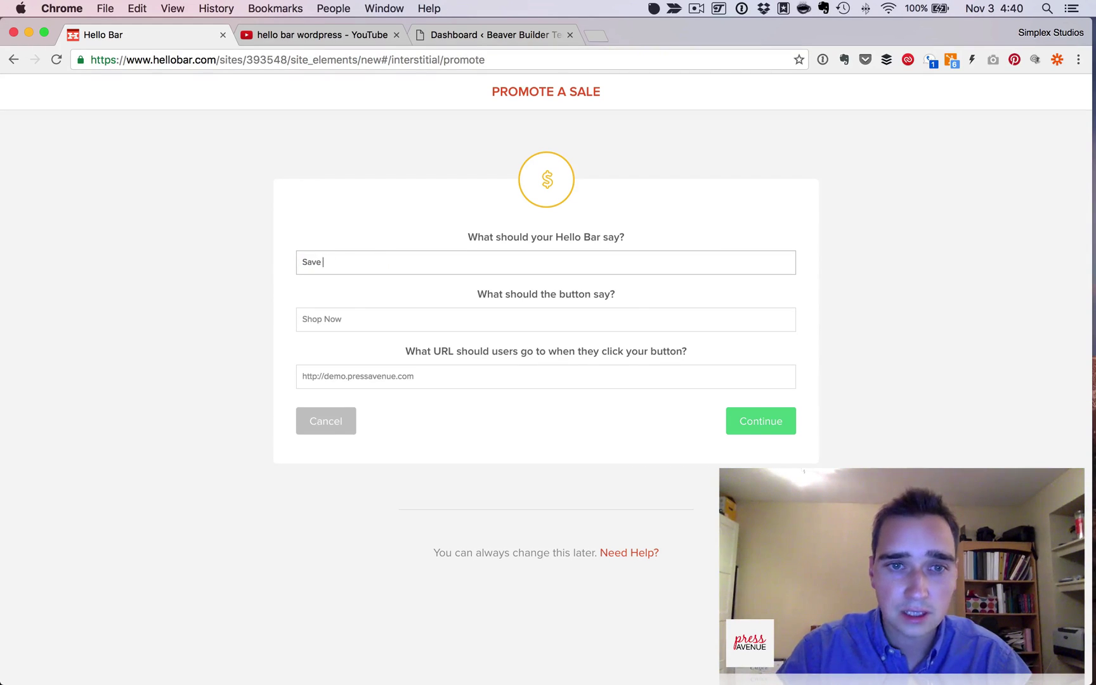
pyautogui.press('BackSpace')
pyautogui.write('Launch Sale.')
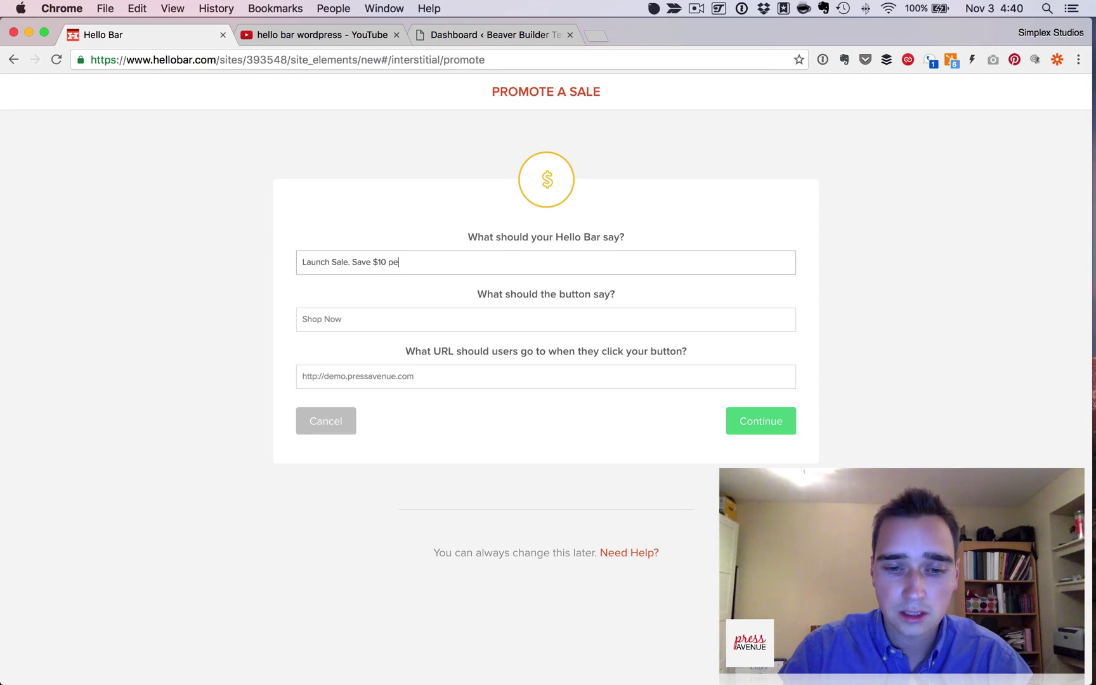
pyautogui.write('!')
pyautogui.click(404, 307)
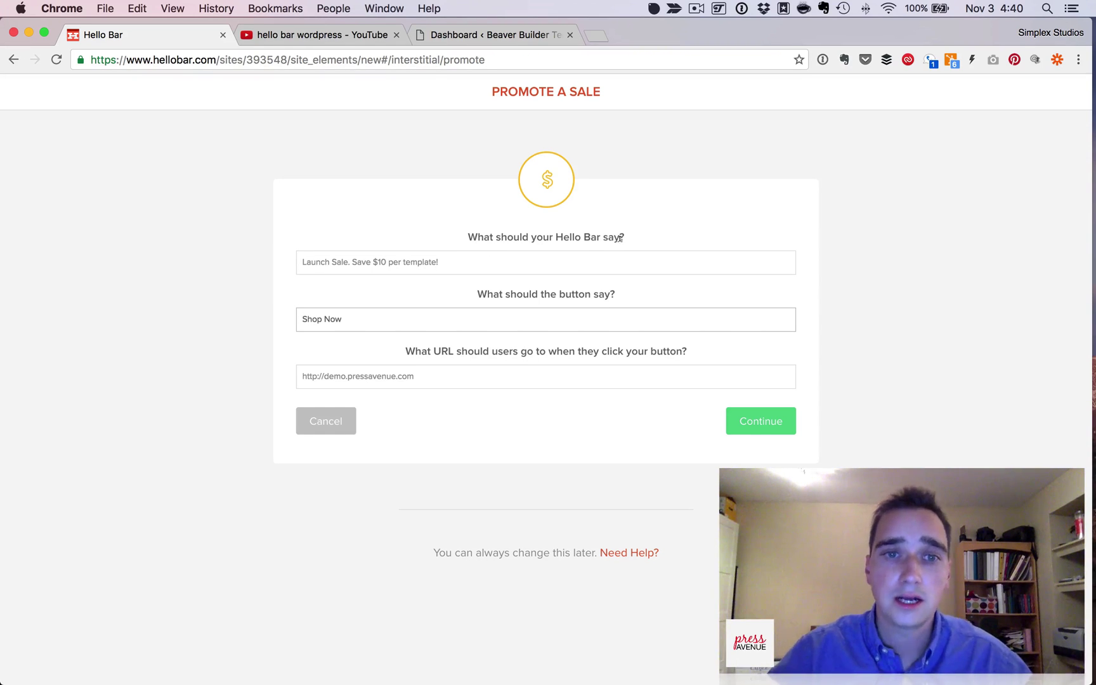
pyautogui.click(443, 263)
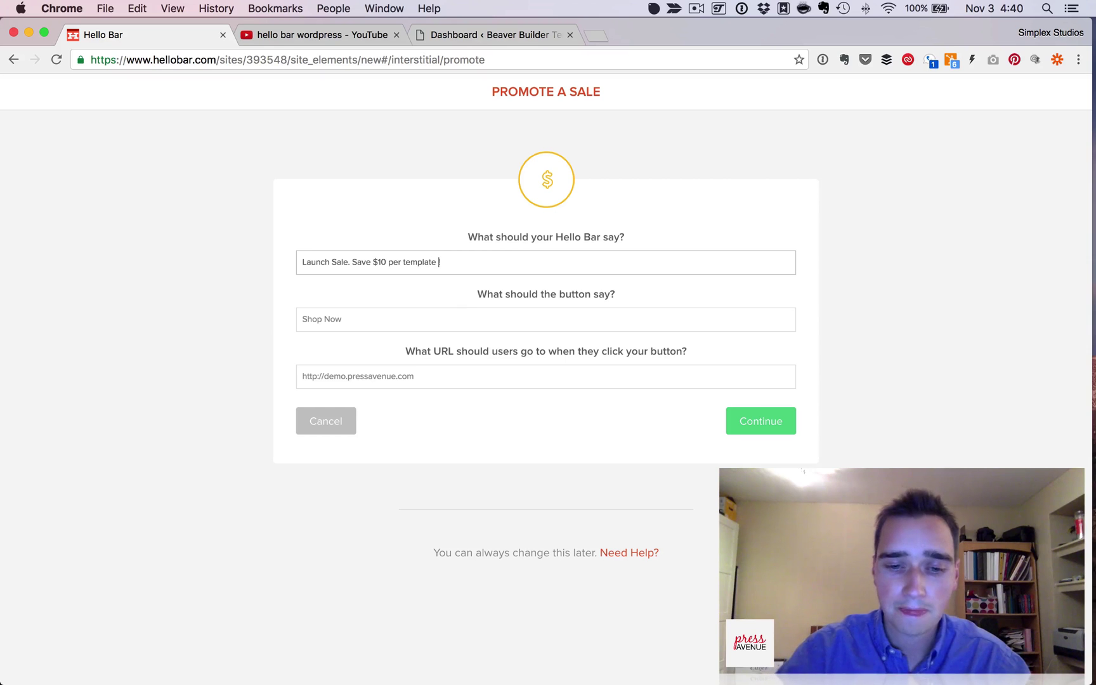
pyautogui.press('BackSpace')
pyautogui.click(420, 315)
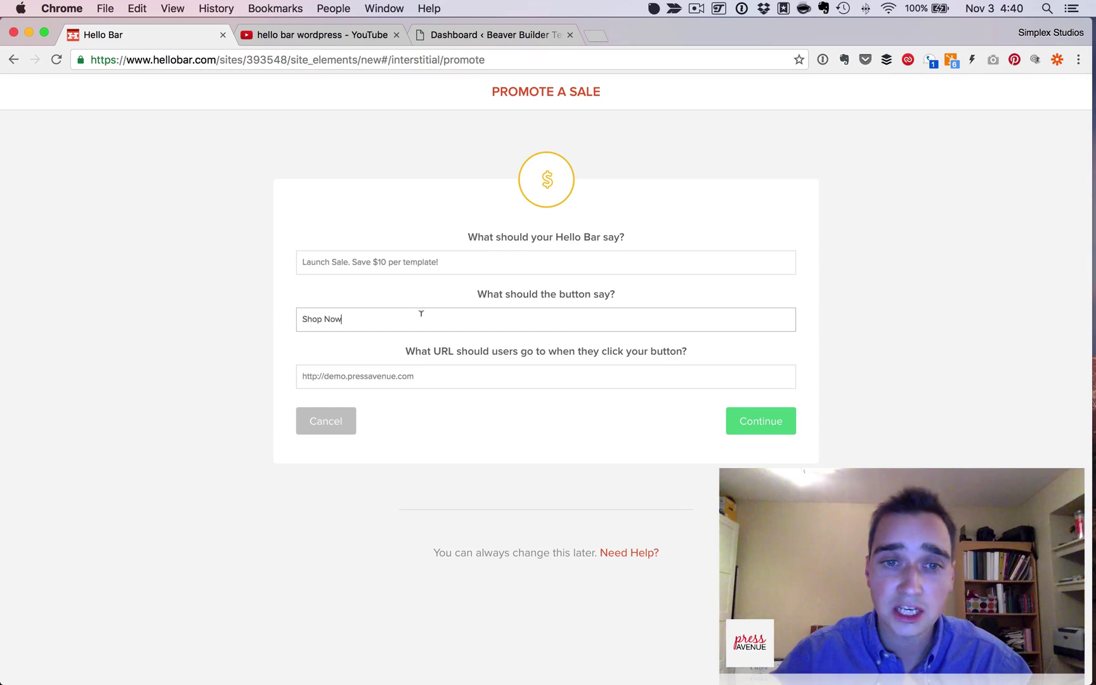
pyautogui.click(418, 374)
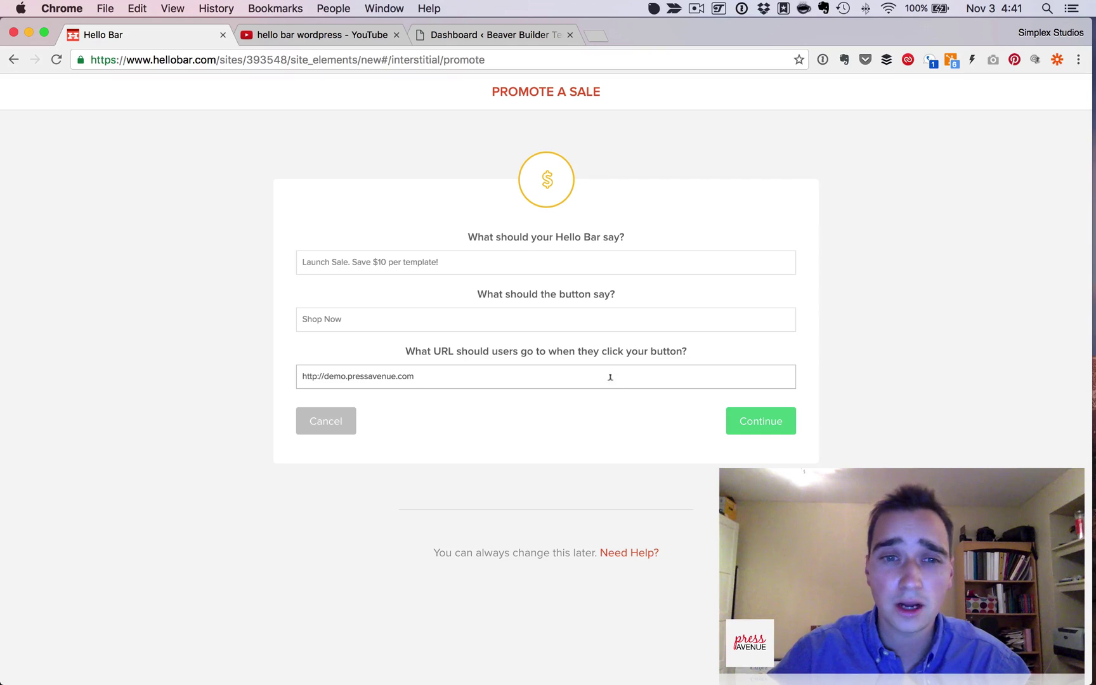
pyautogui.moveTo(580, 380); pyautogui.dragTo(270, 379)
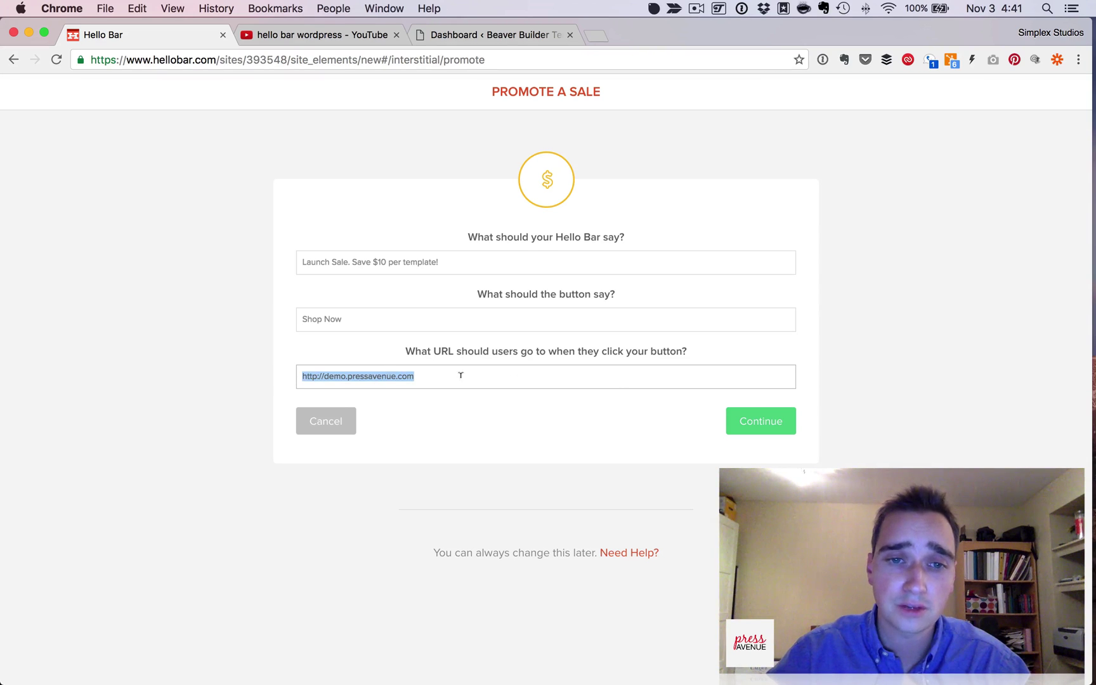
pyautogui.doubleClick(335, 375)
pyautogui.write('my')
pyautogui.write('/themes')
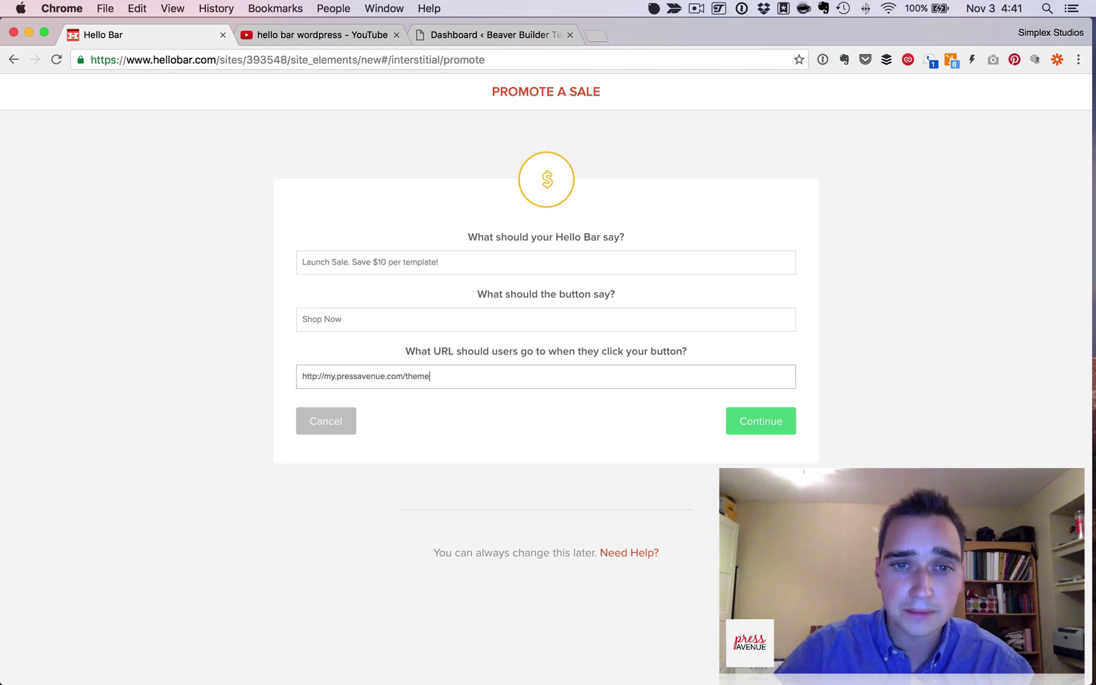
pyautogui.moveTo(321, 376); pyautogui.dragTo(430, 375)
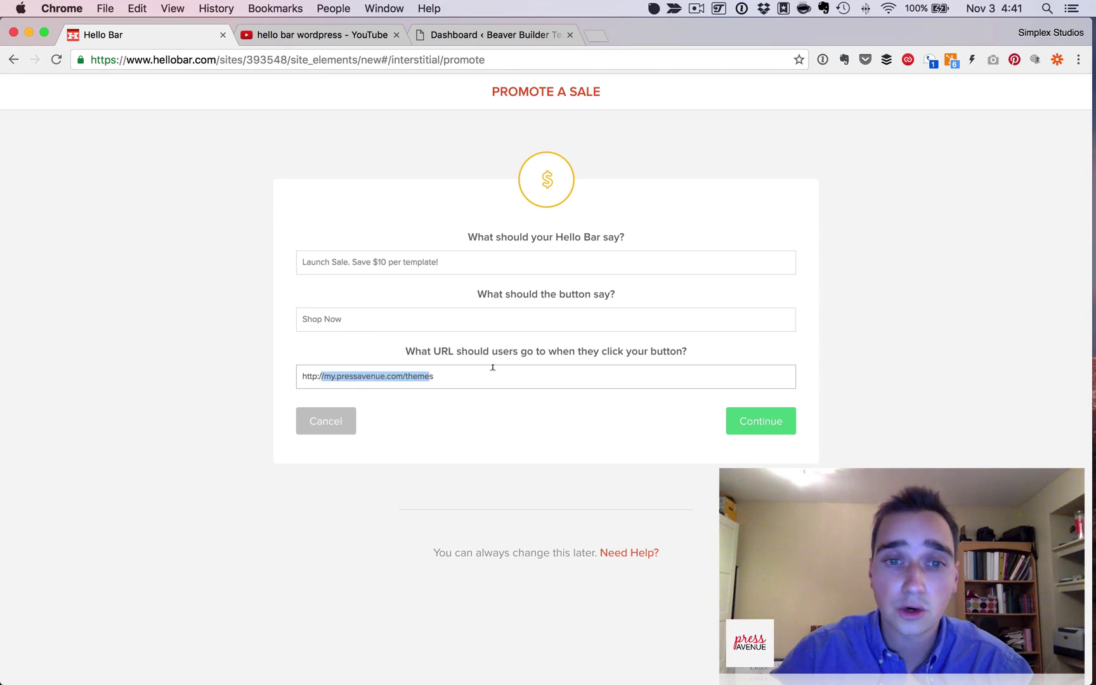
pyautogui.click(756, 418)
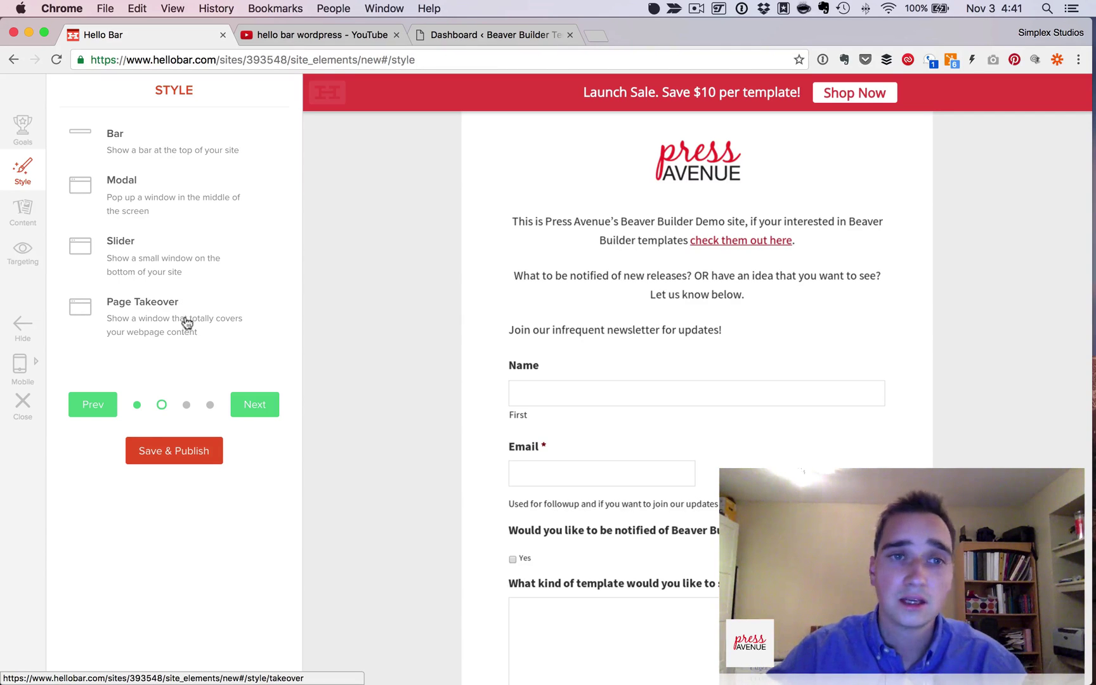
# Step: Review the top bar's branding, animation, button wiggle and hide toggles, leaving all on
pyautogui.click(172, 147)
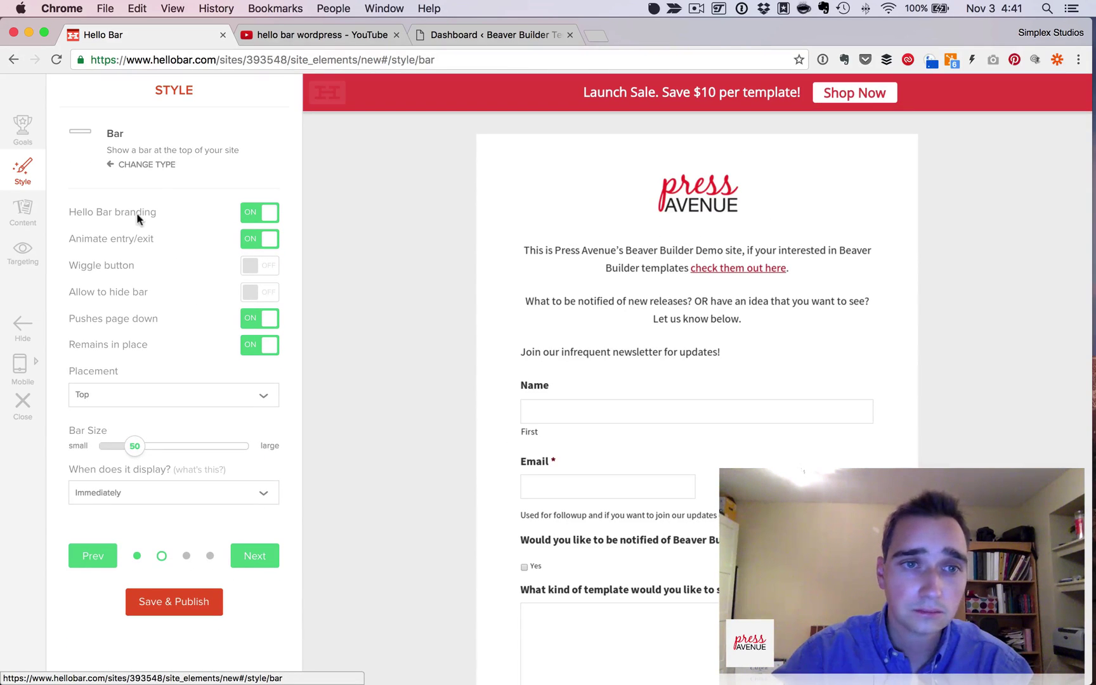
pyautogui.click(250, 216)
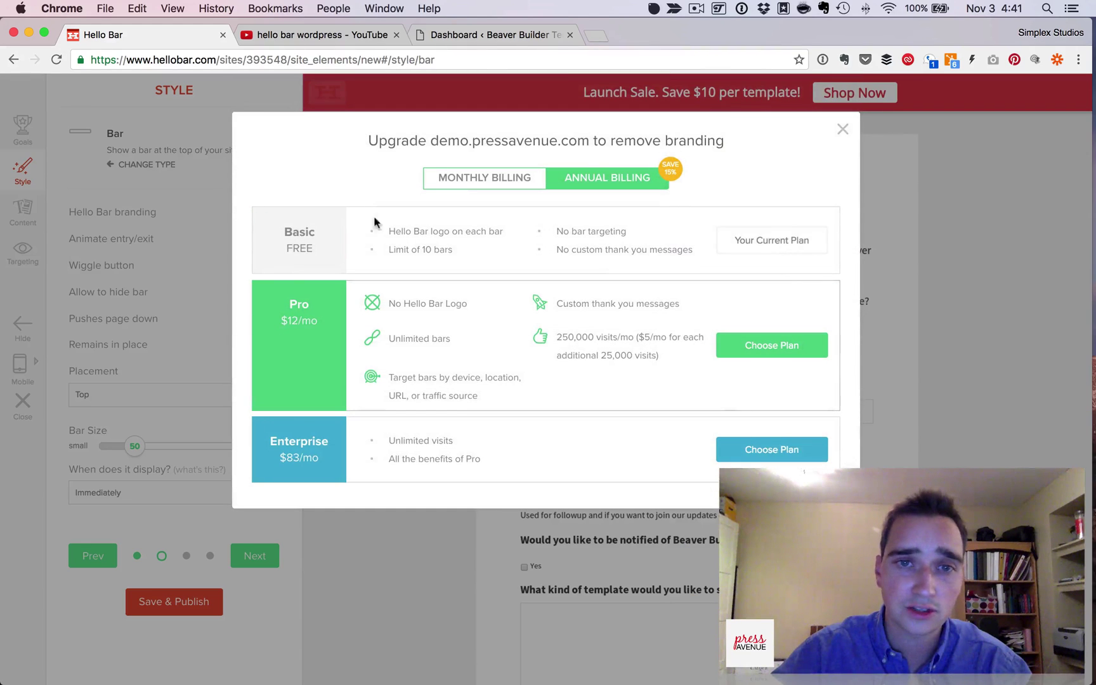
pyautogui.click(843, 128)
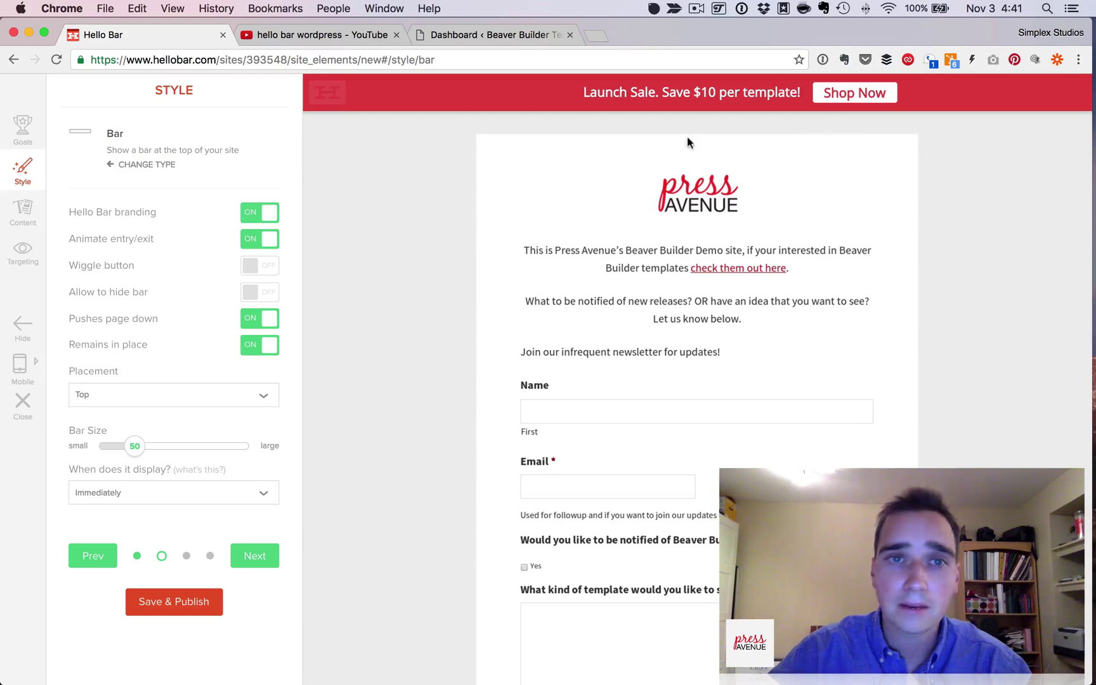
pyautogui.click(259, 240)
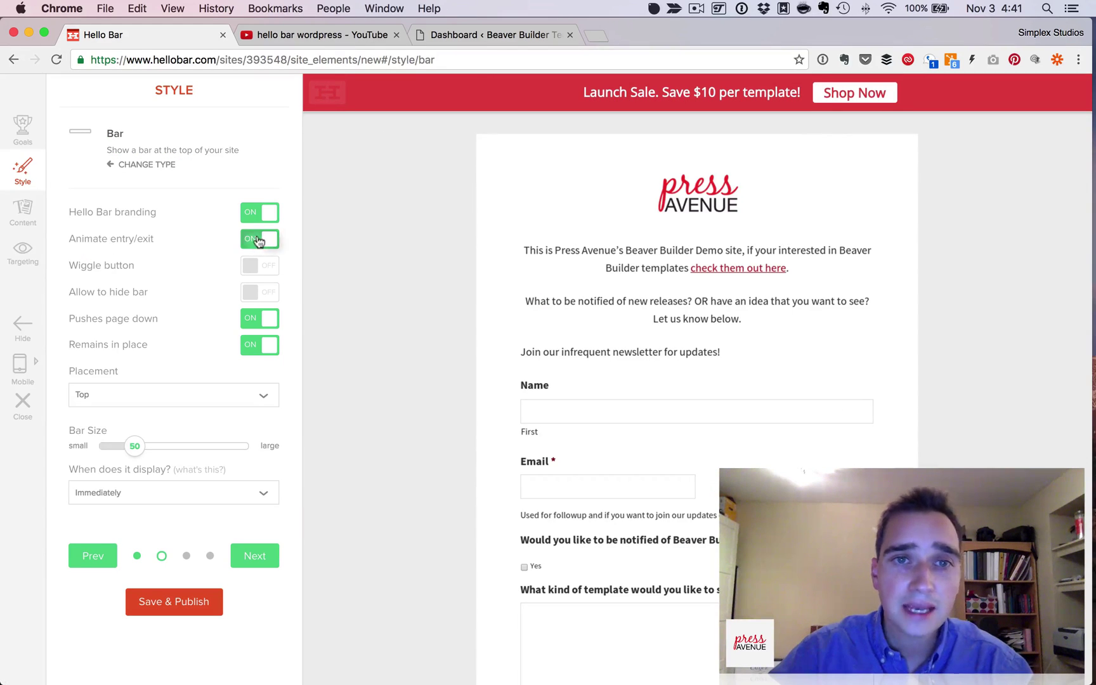
pyautogui.click(258, 240)
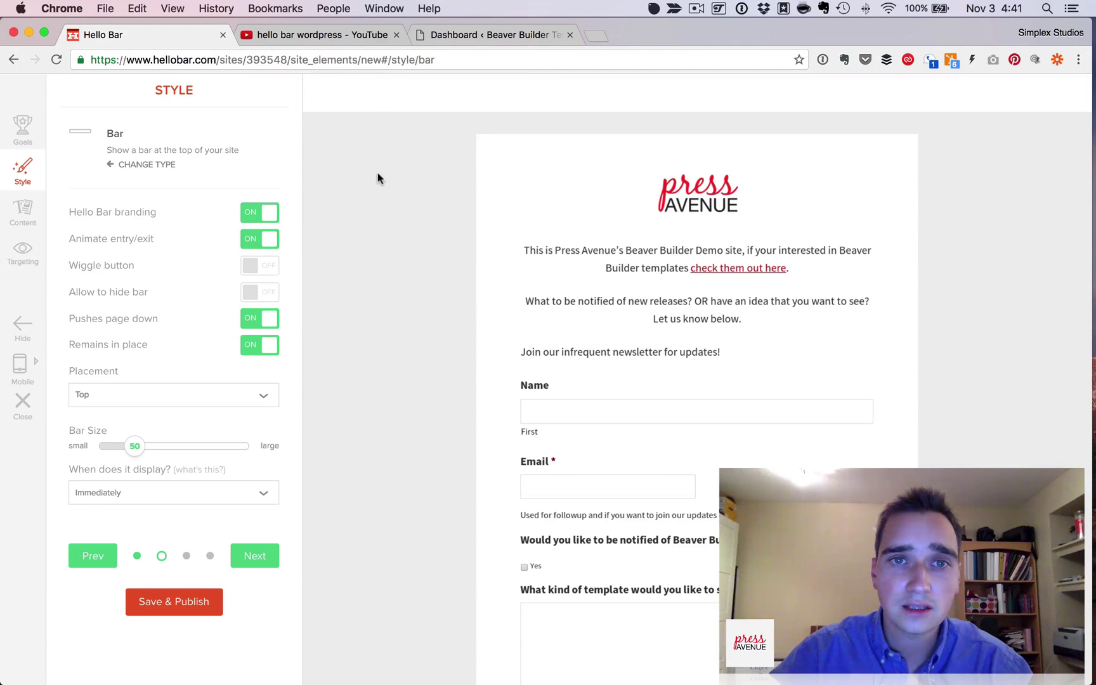
pyautogui.click(271, 267)
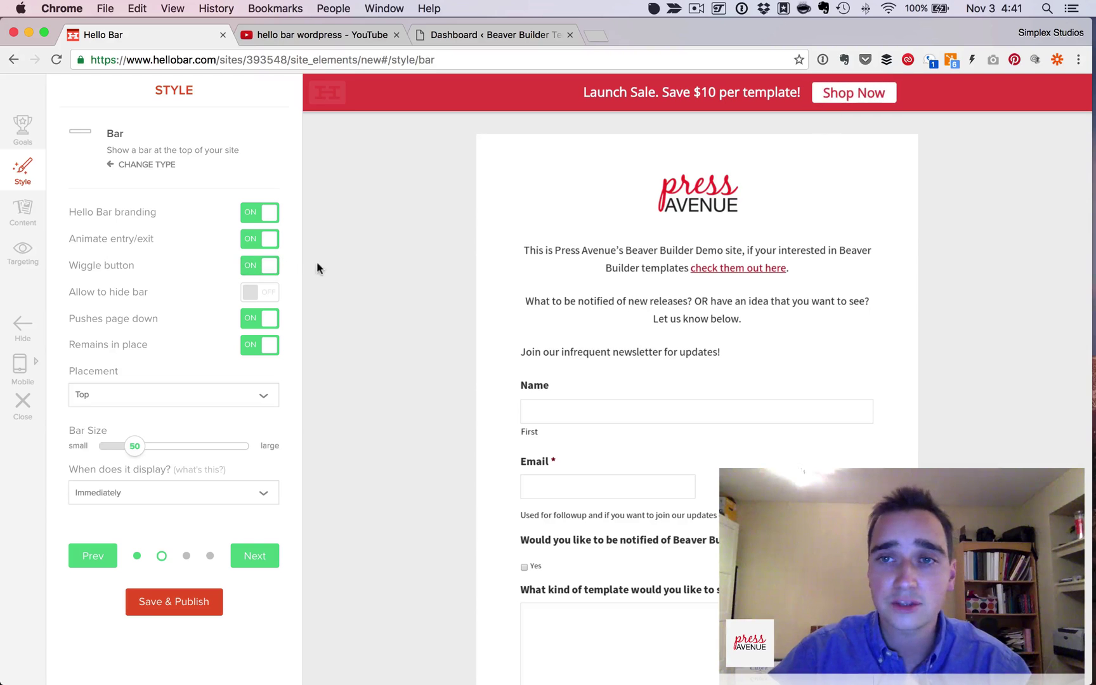
pyautogui.click(267, 293)
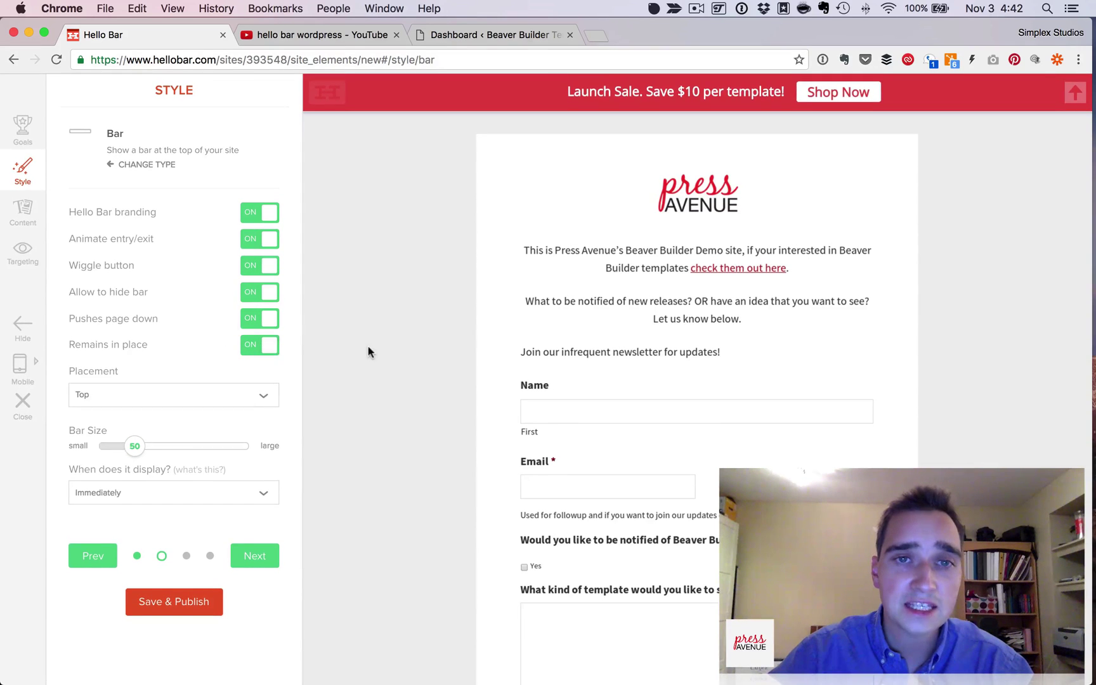
# Step: Dock the bar at the bottom, enlarge it to size 59, and keep Immediately display
pyautogui.moveTo(401, 684)
pyautogui.mouseDown()
pyautogui.moveTo(393, 471)
pyautogui.moveTo(446, 684)
pyautogui.mouseUp()
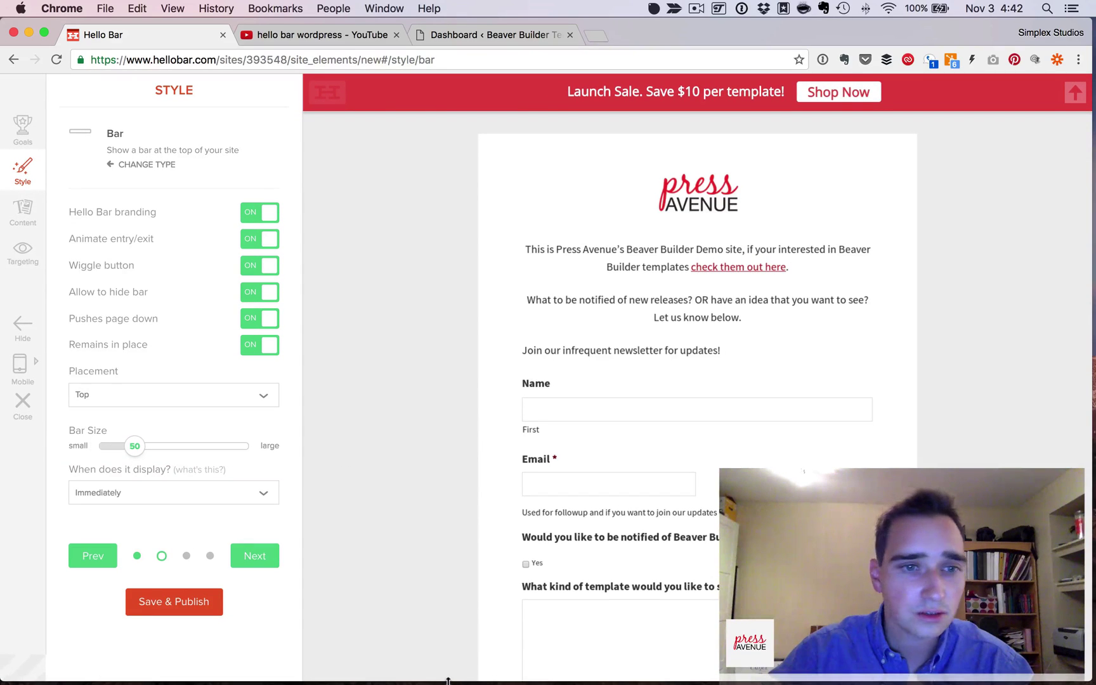
pyautogui.click(227, 394)
pyautogui.click(225, 404)
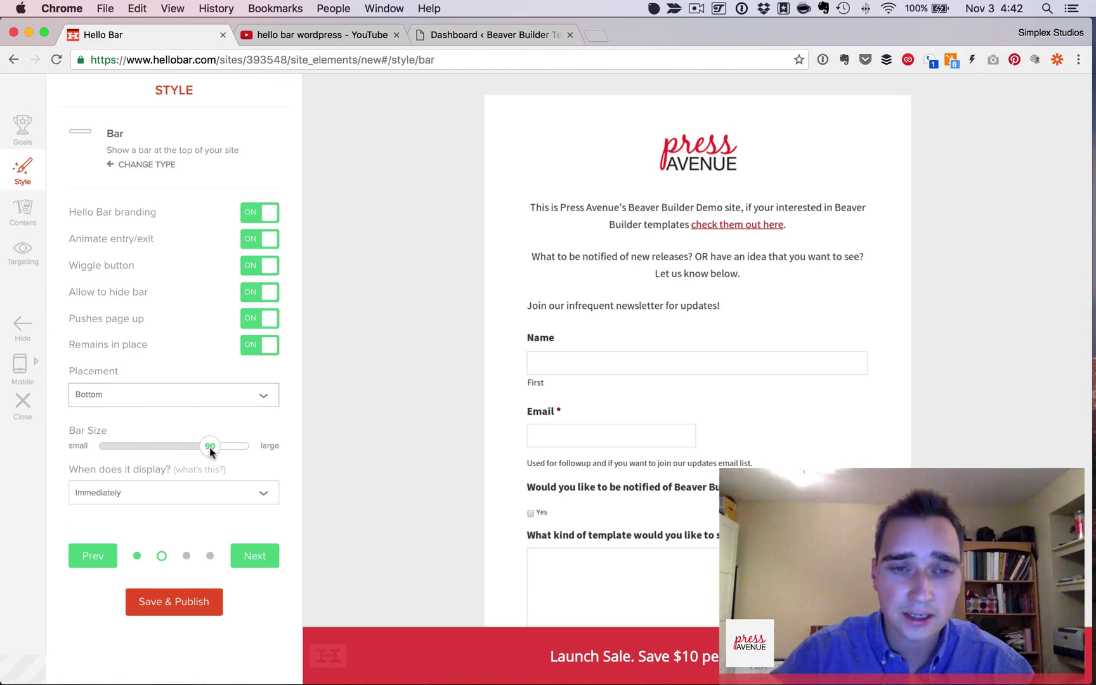
pyautogui.moveTo(210, 447); pyautogui.dragTo(152, 447)
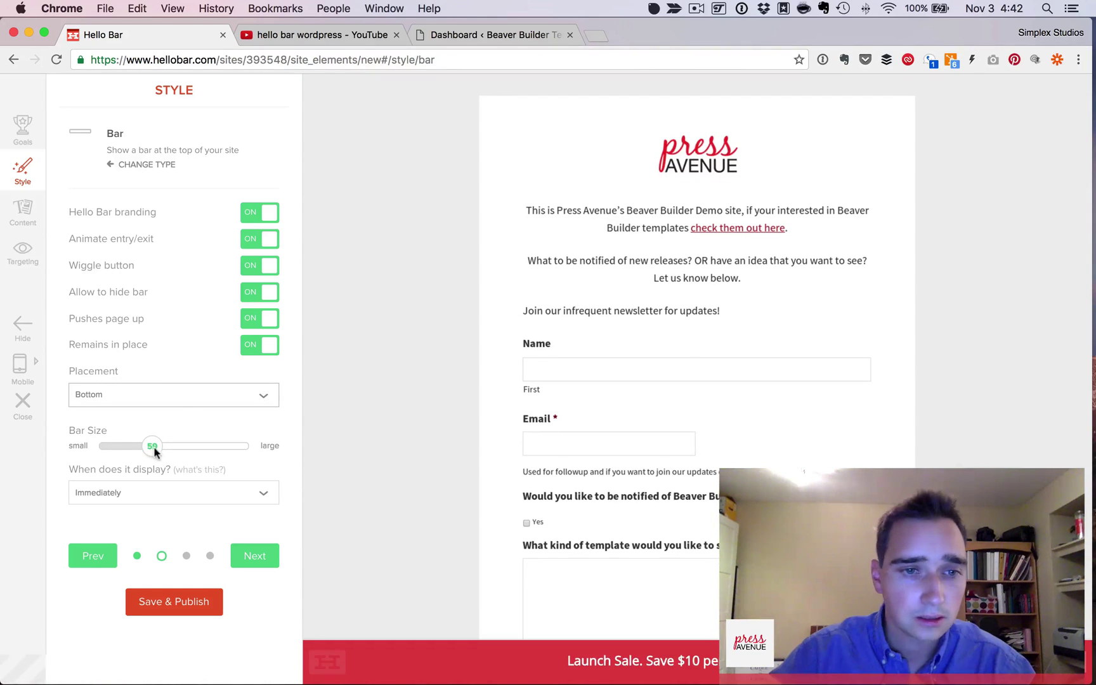
pyautogui.click(102, 500)
pyautogui.click(286, 463)
# Step: Keep the Hello Bar Classic theme and set the background to Alizarin Crimson #EA2731
pyautogui.click(261, 558)
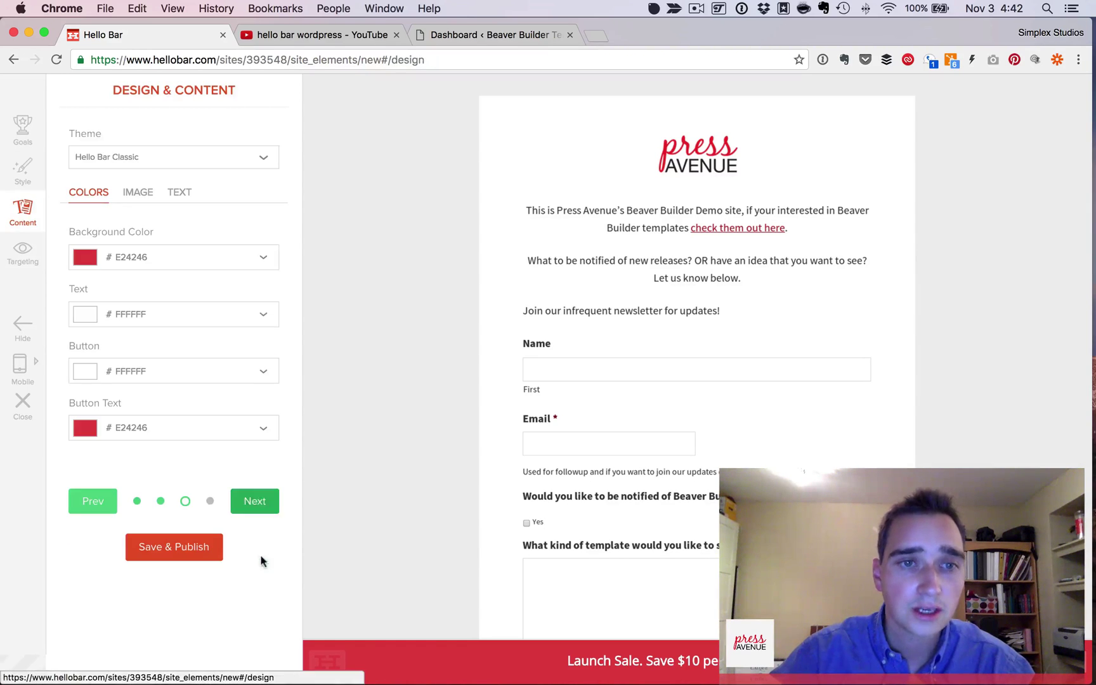
pyautogui.click(140, 161)
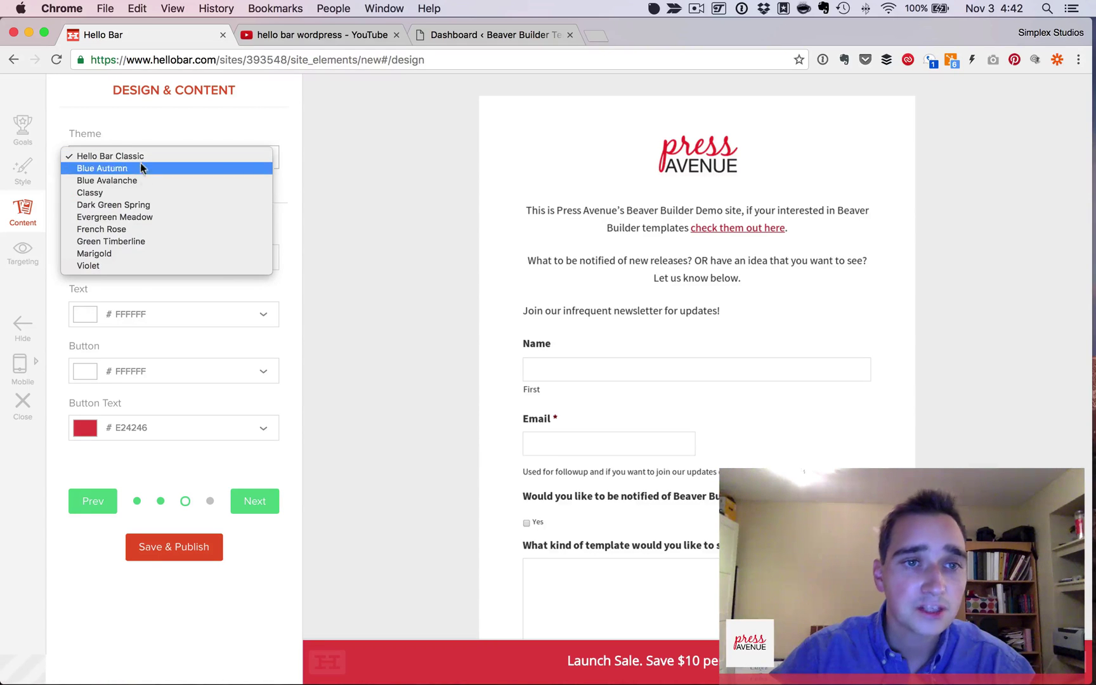
pyautogui.click(204, 122)
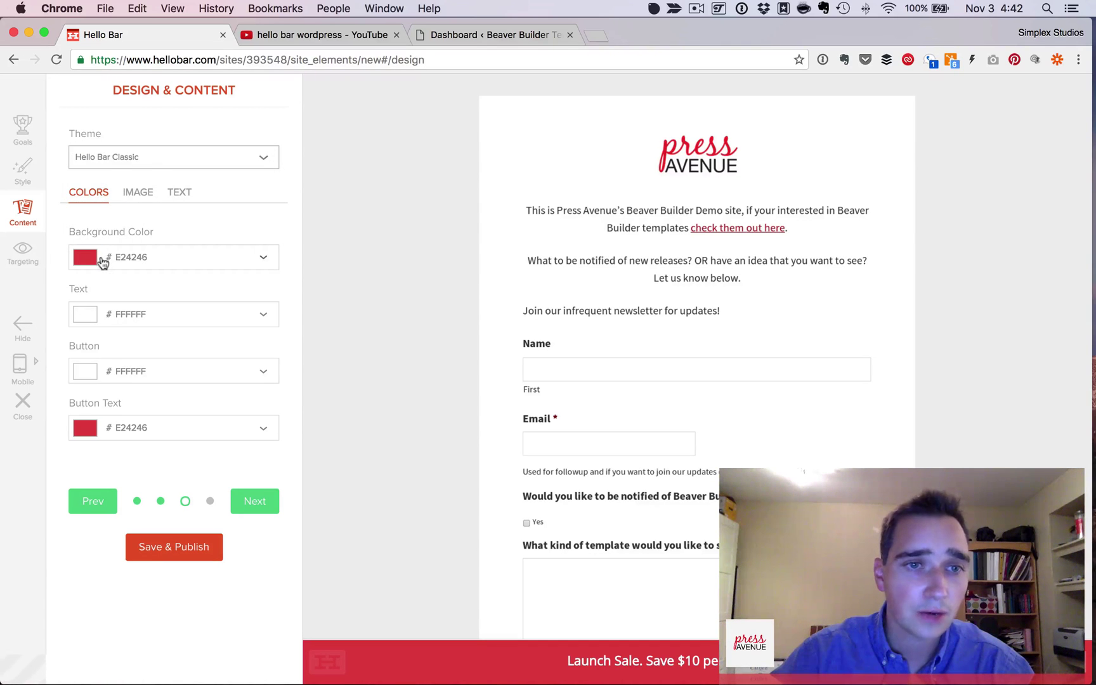
pyautogui.click(654, 9)
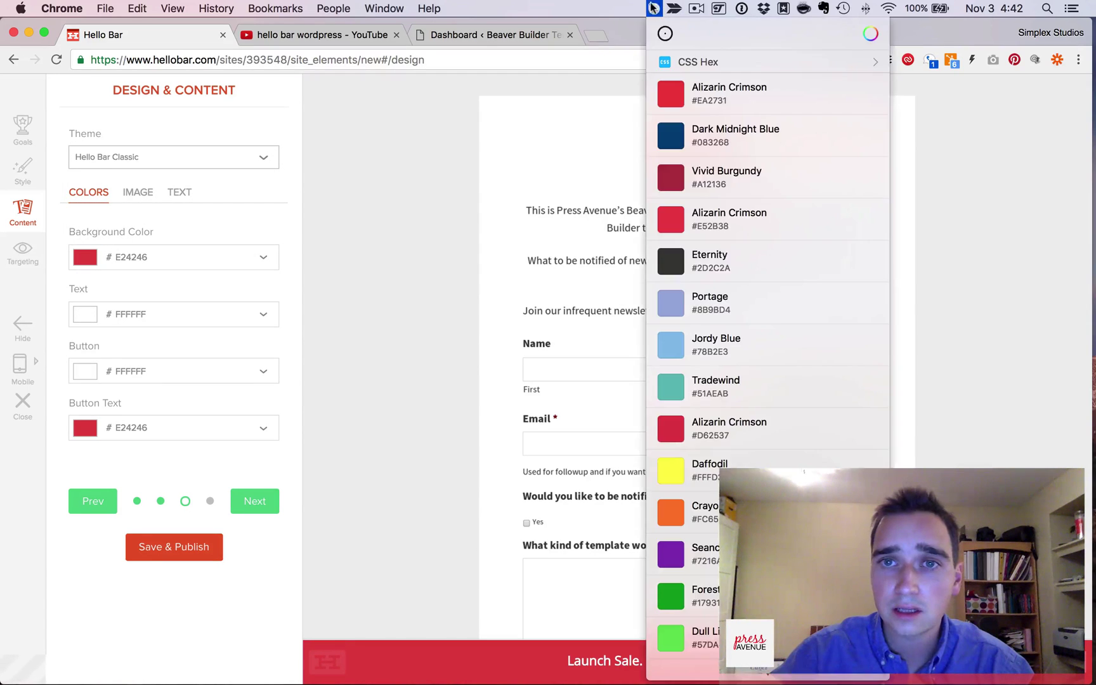
pyautogui.click(670, 93)
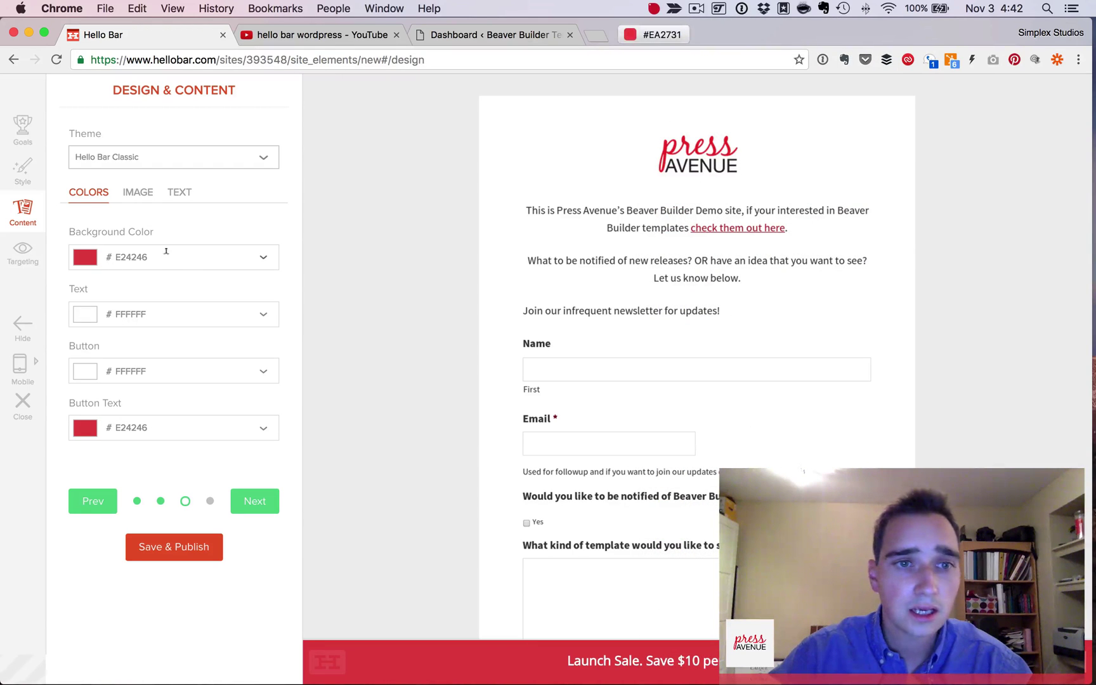
pyautogui.click(110, 261)
pyautogui.write('EA2731')
pyautogui.click(229, 210)
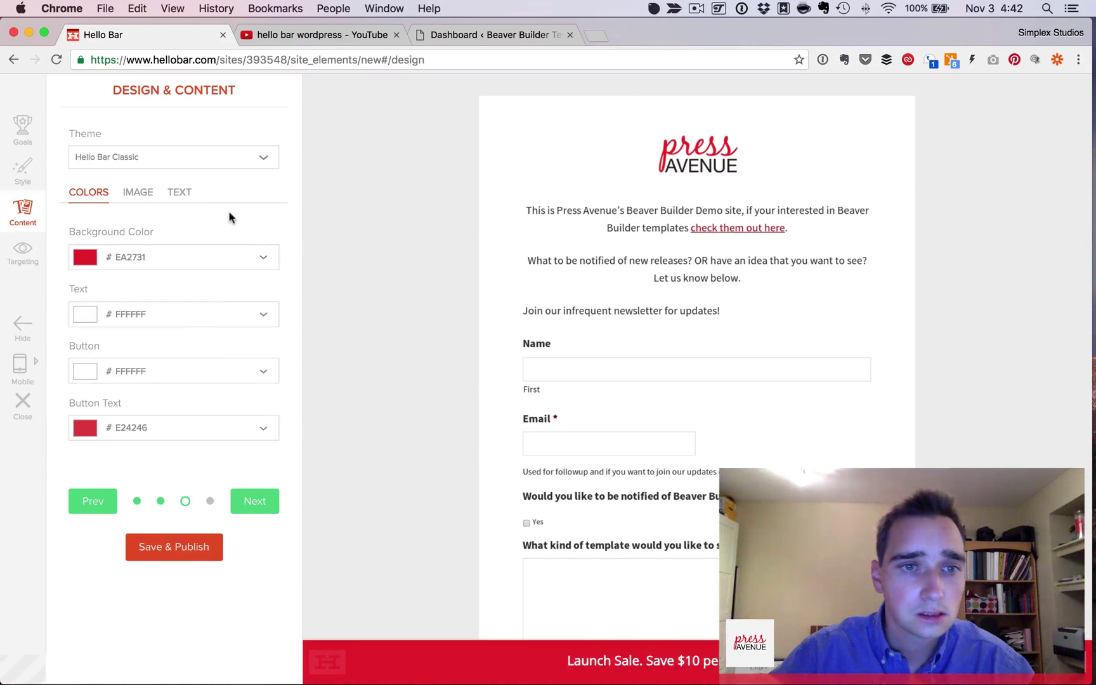
# Step: Make the button text black (000000), then save and publish the bar
pyautogui.click(158, 424)
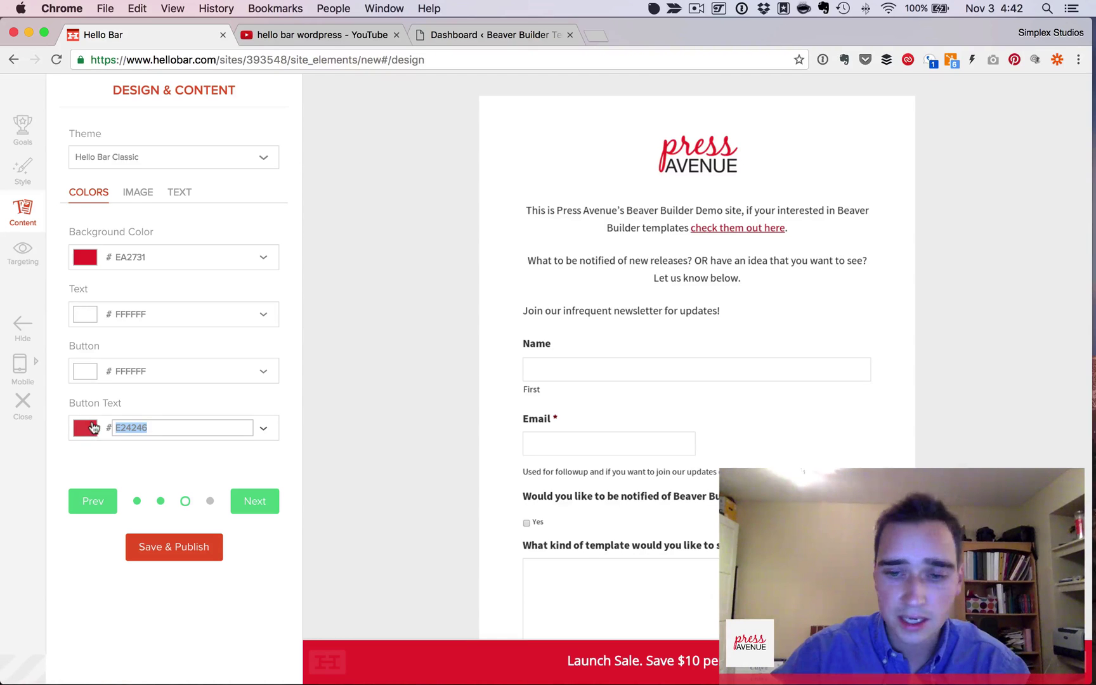
pyautogui.write('000000')
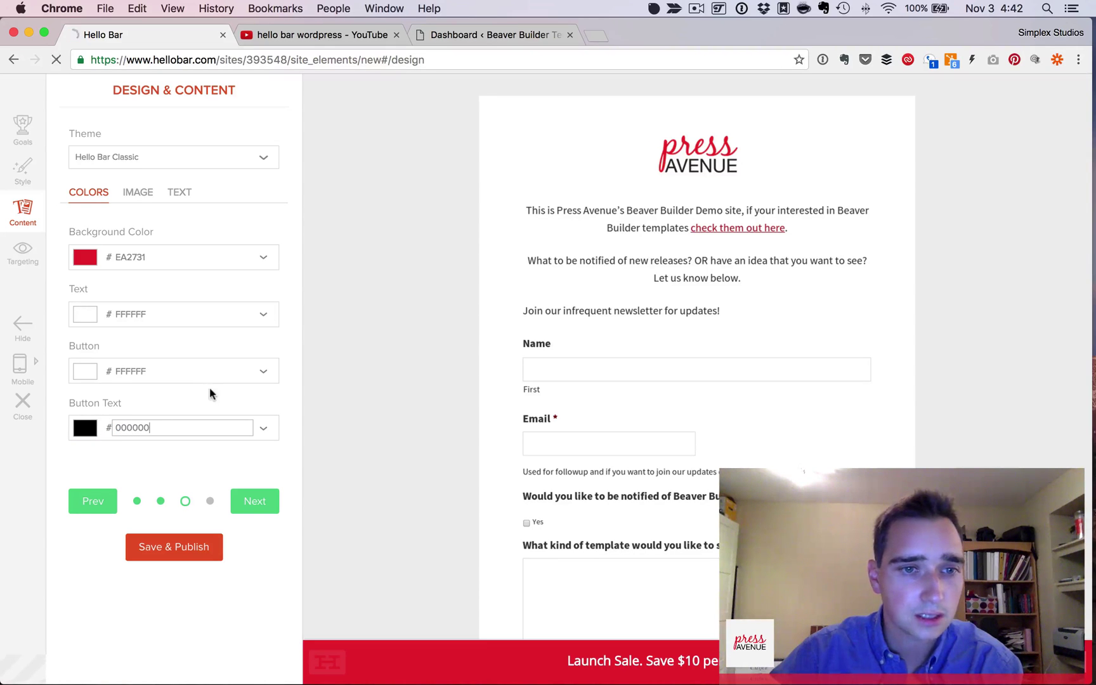
pyautogui.click(211, 389)
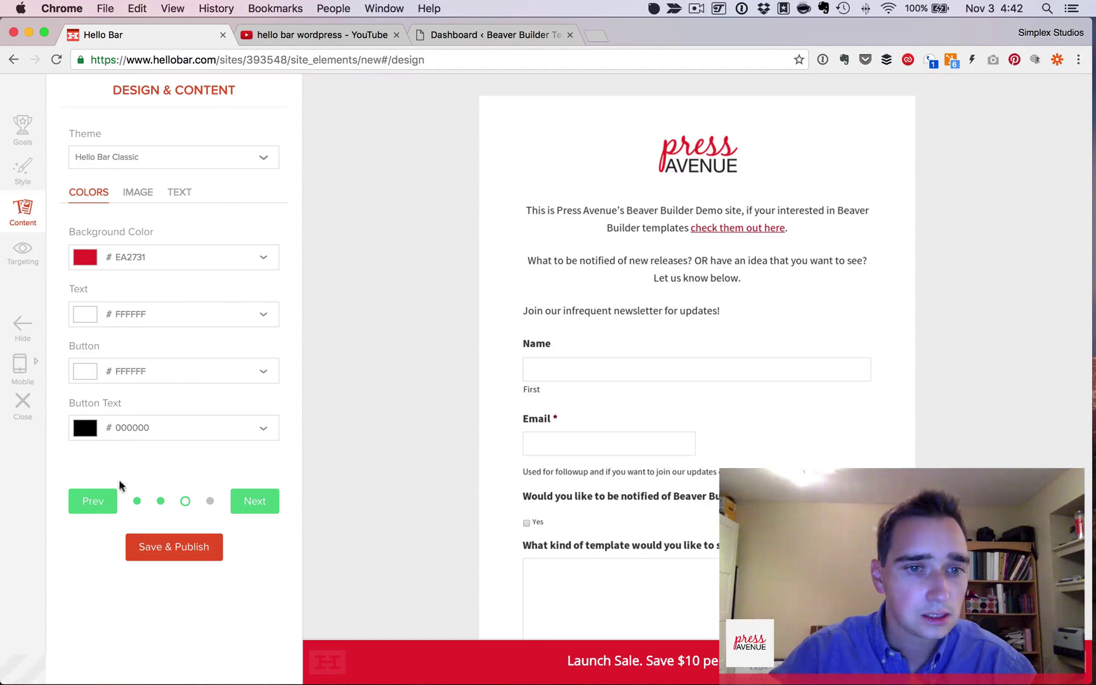
pyautogui.click(262, 501)
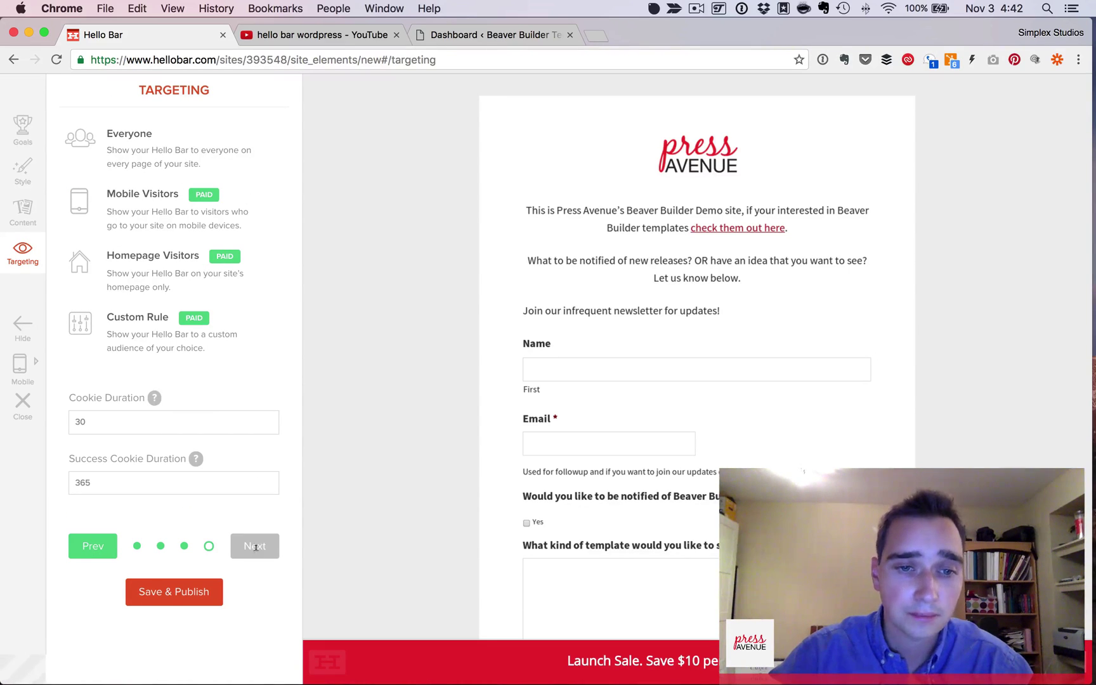
pyautogui.click(206, 595)
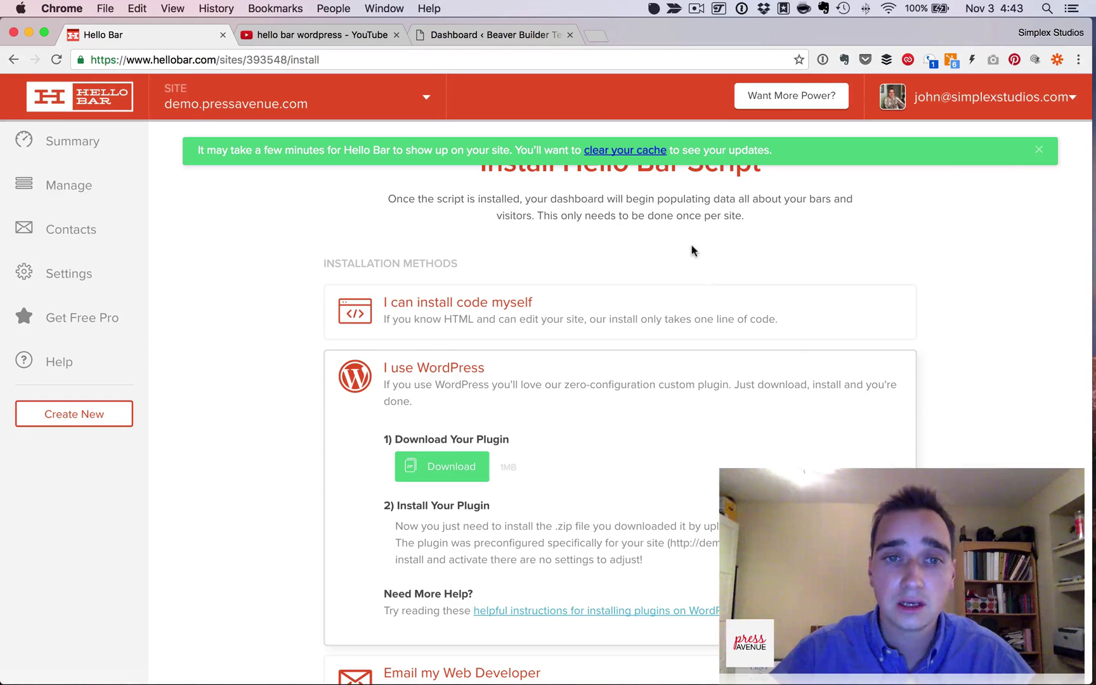
pyautogui.scroll(1, 693, 247)
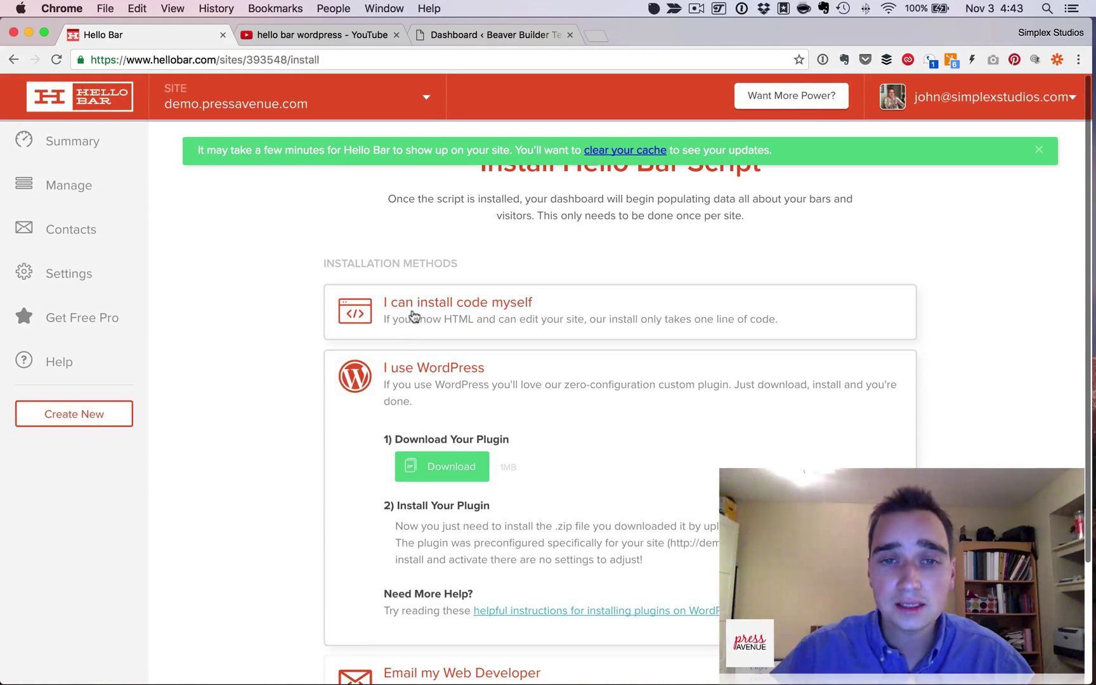
# Step: Reveal the manual install code and select the entire Hello Bar script tag
pyautogui.click(647, 317)
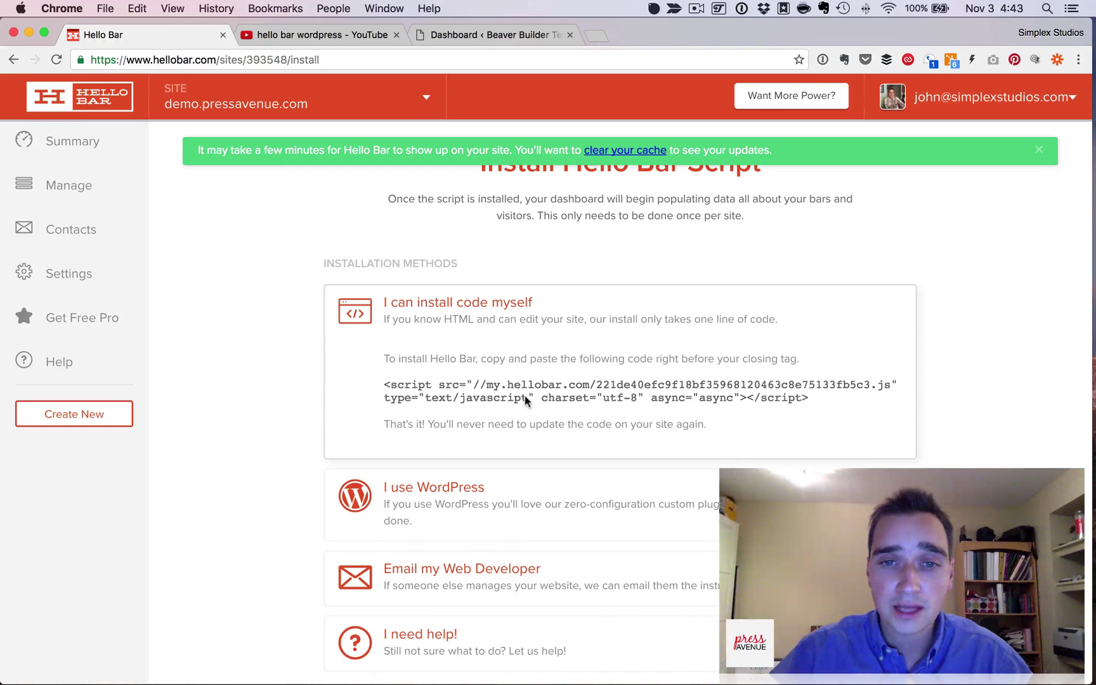
pyautogui.moveTo(806, 400); pyautogui.dragTo(386, 384)
pyautogui.press('super+c')
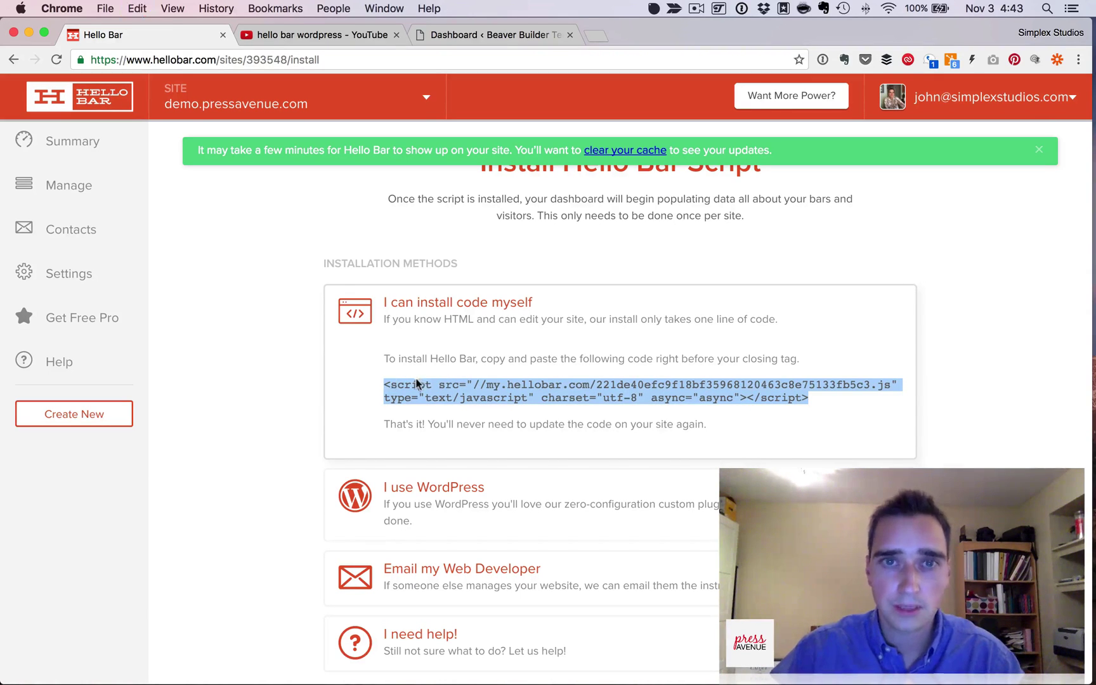
# Step: Paste the Hello Bar script into Genesis Footer Scripts, save, then clear it again
pyautogui.moveTo(489, 34); pyautogui.dragTo(334, 34)
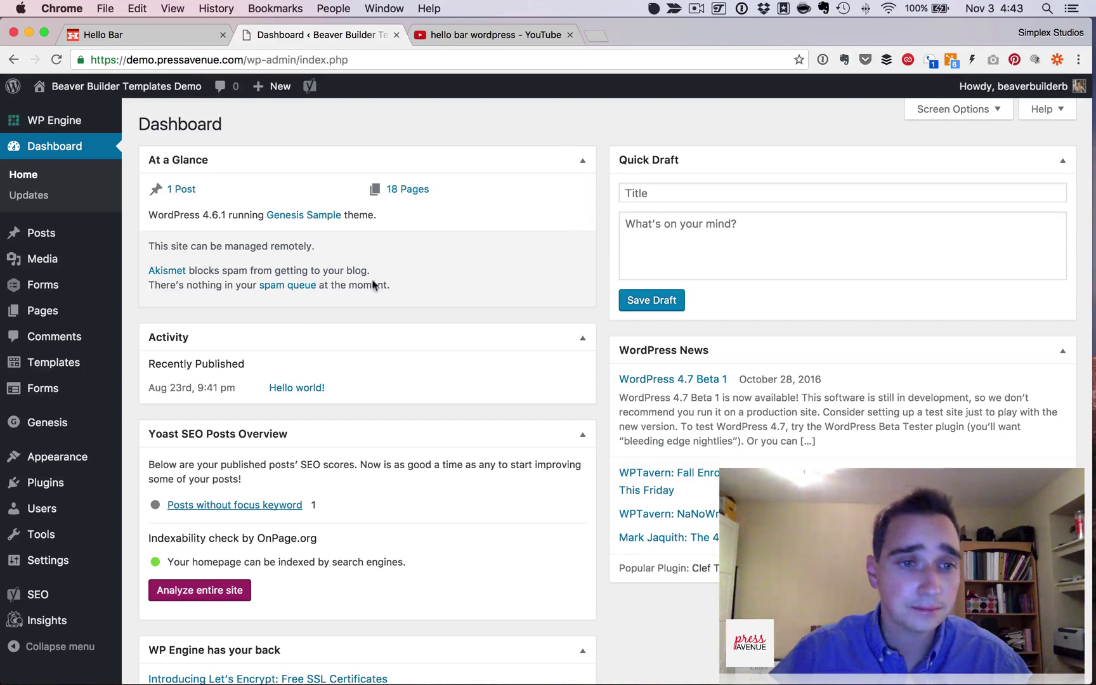
pyautogui.click(51, 423)
pyautogui.scroll(-2, 483, 348)
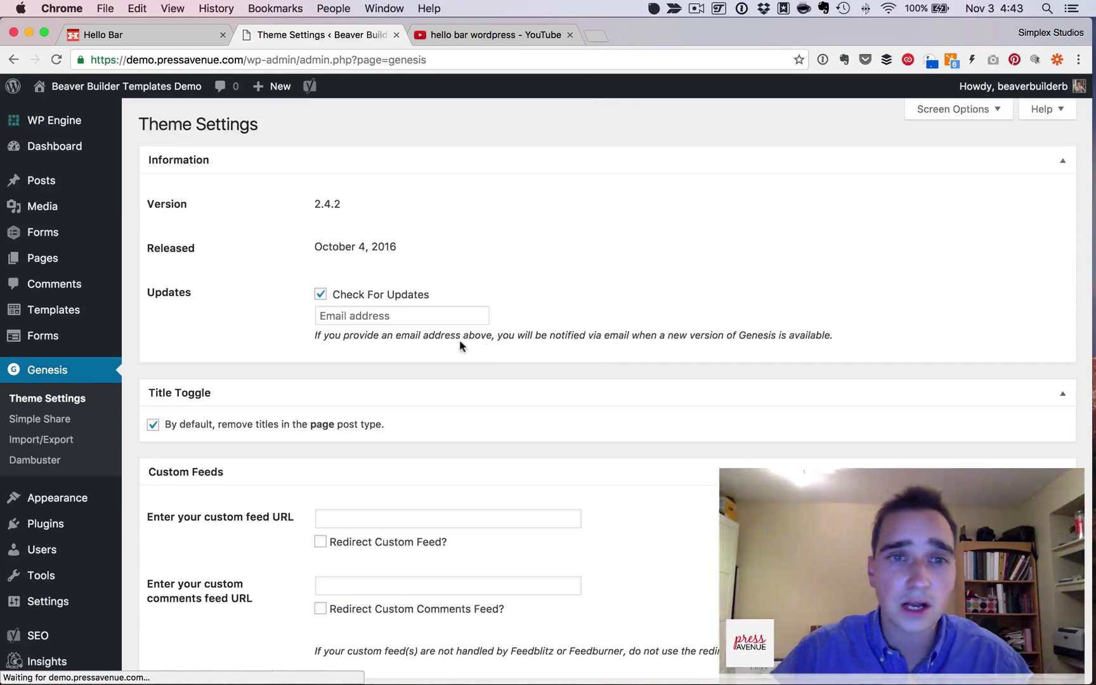
pyautogui.scroll(-1, 449, 339)
pyautogui.scroll(-5, 449, 339)
pyautogui.scroll(-10, 449, 338)
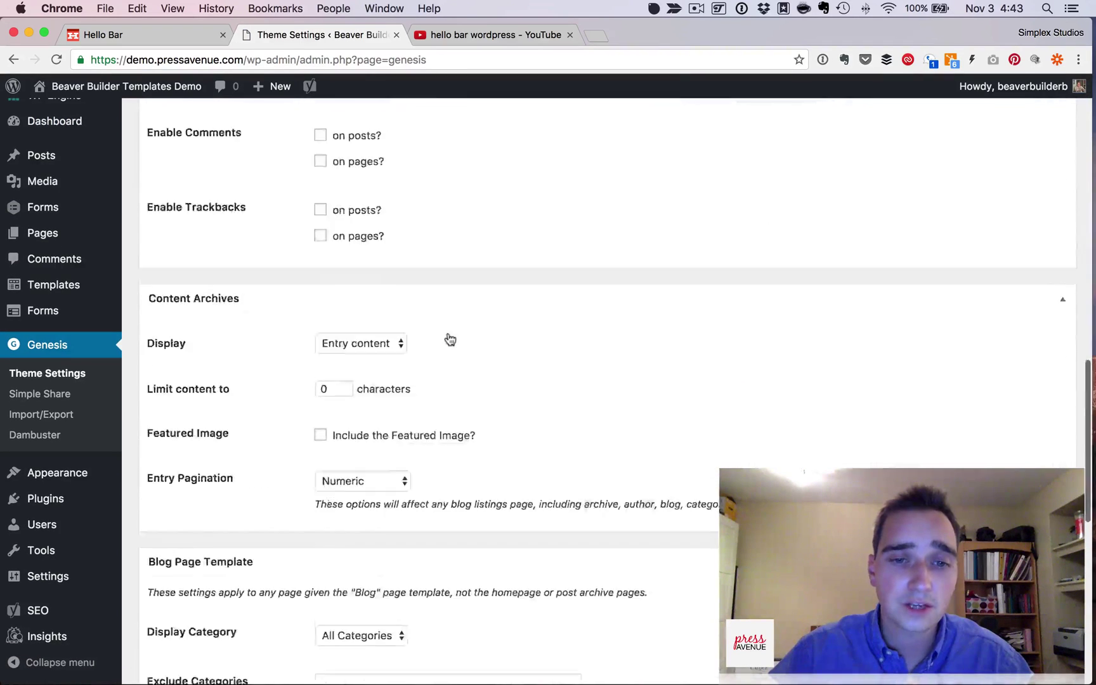
pyautogui.scroll(-5, 449, 339)
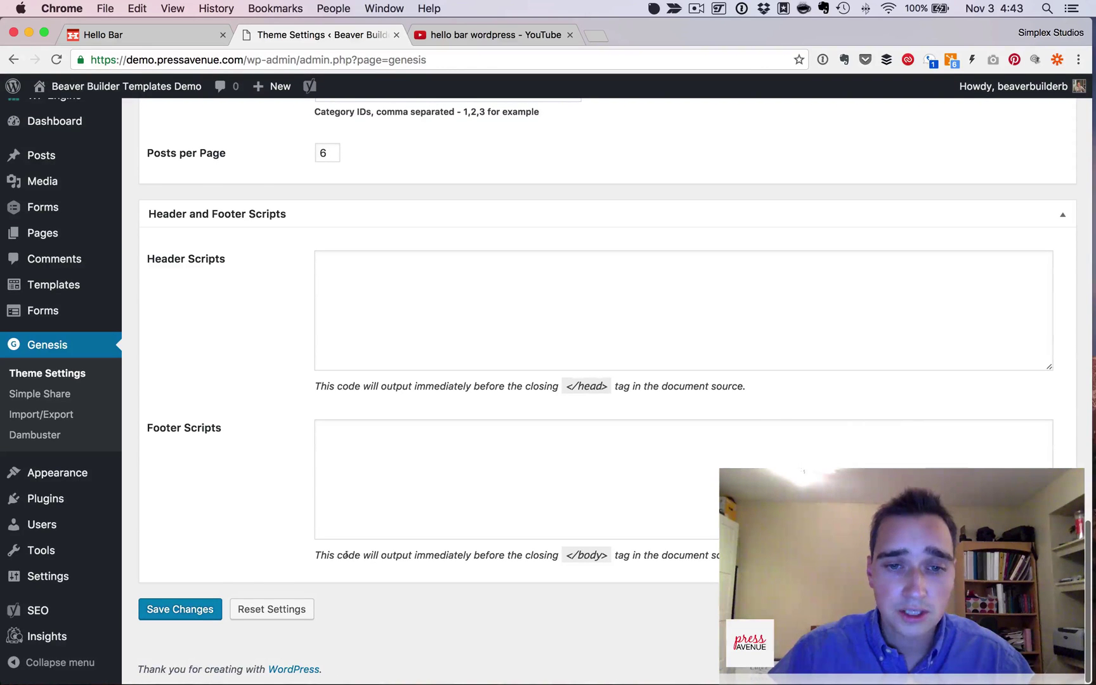
pyautogui.moveTo(362, 554); pyautogui.dragTo(526, 555)
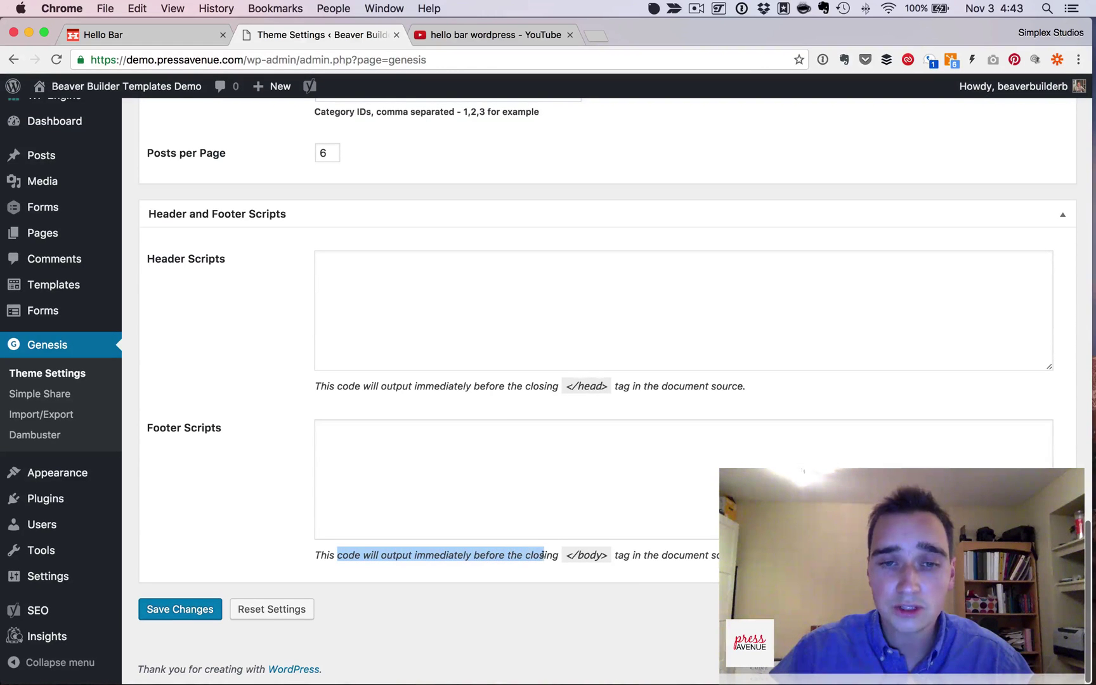
pyautogui.click(522, 459)
pyautogui.press('super+v')
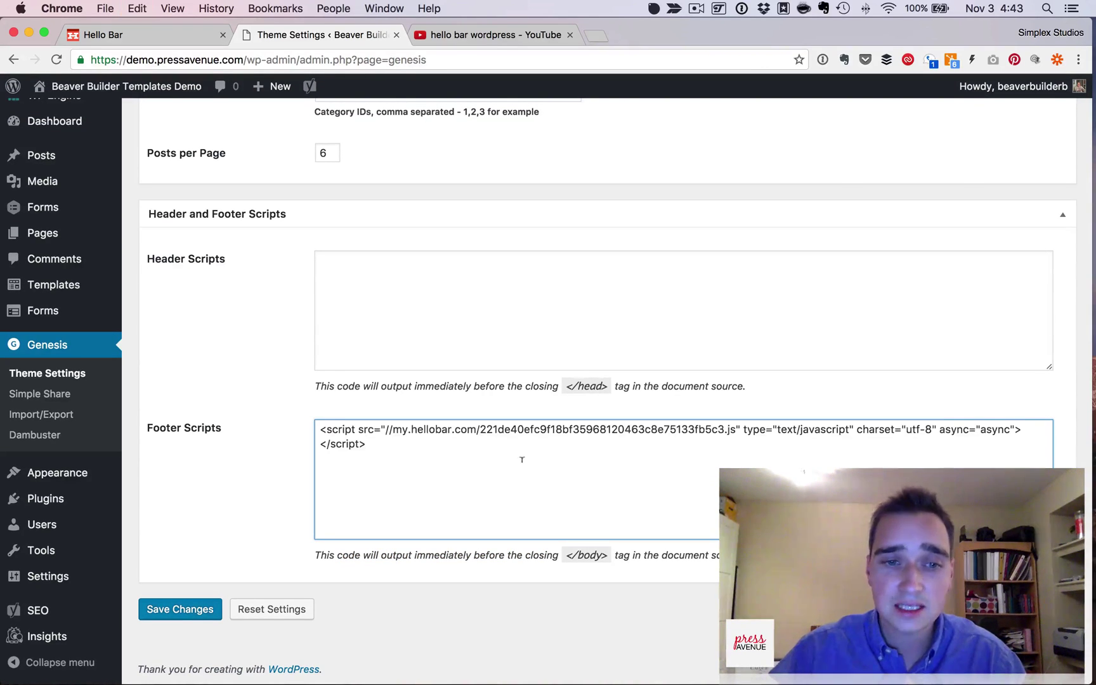
pyautogui.click(203, 611)
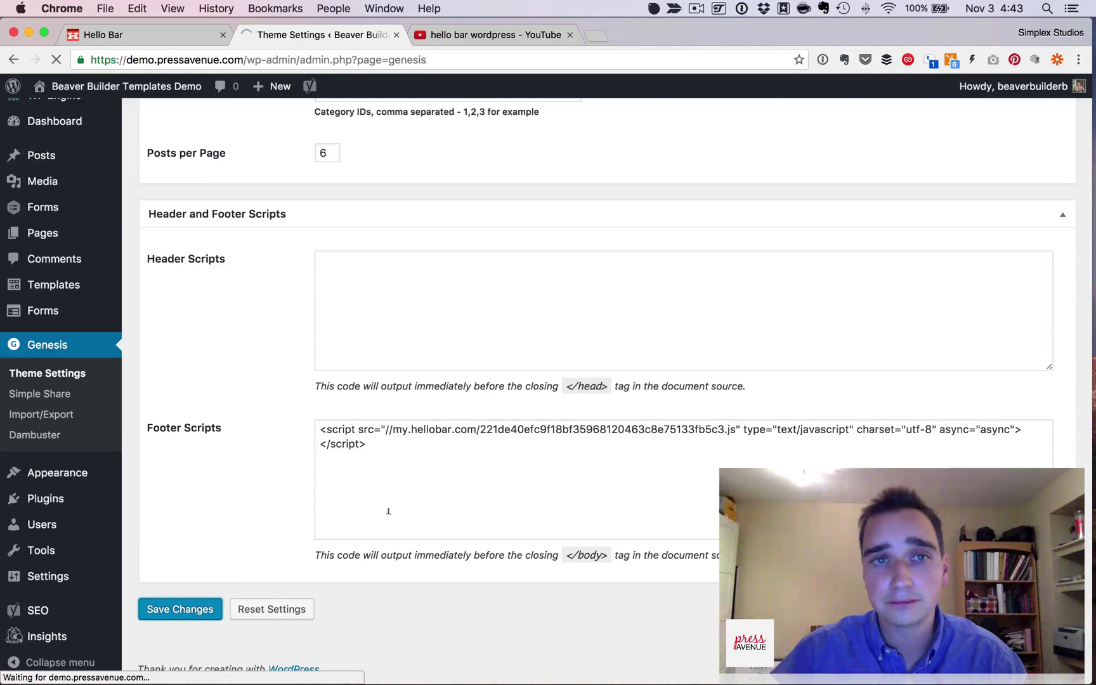
pyautogui.scroll(-1, 389, 506)
pyautogui.scroll(-8, 389, 507)
pyautogui.scroll(-5, 389, 507)
pyautogui.scroll(-10, 386, 502)
pyautogui.moveTo(386, 502); pyautogui.dragTo(297, 414)
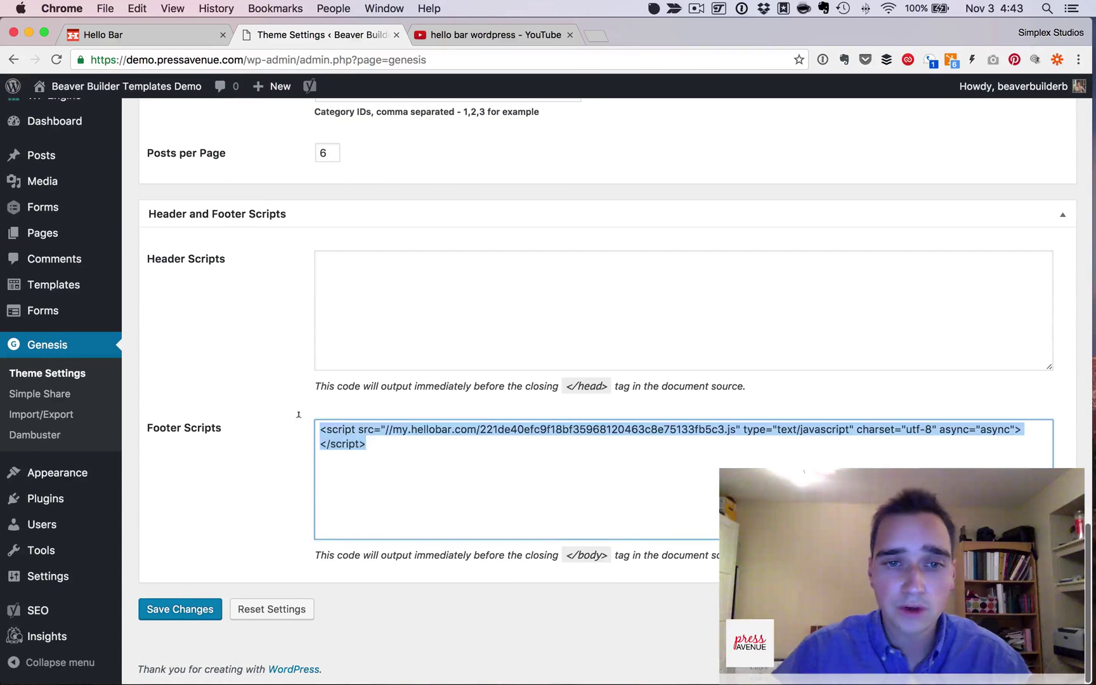
pyautogui.press('BackSpace')
# Step: Save the emptied Genesis settings and download hellobar_wp_plugin.zip from the 'I use WordPress' option
pyautogui.click(178, 610)
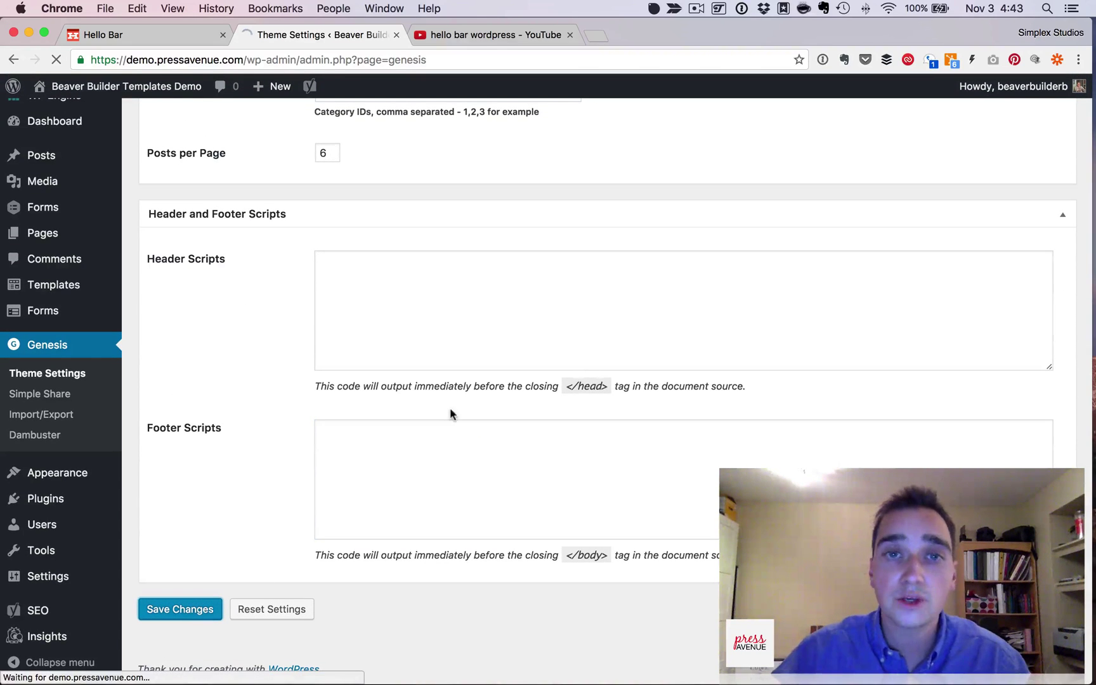
pyautogui.click(137, 38)
pyautogui.scroll(-2, 580, 368)
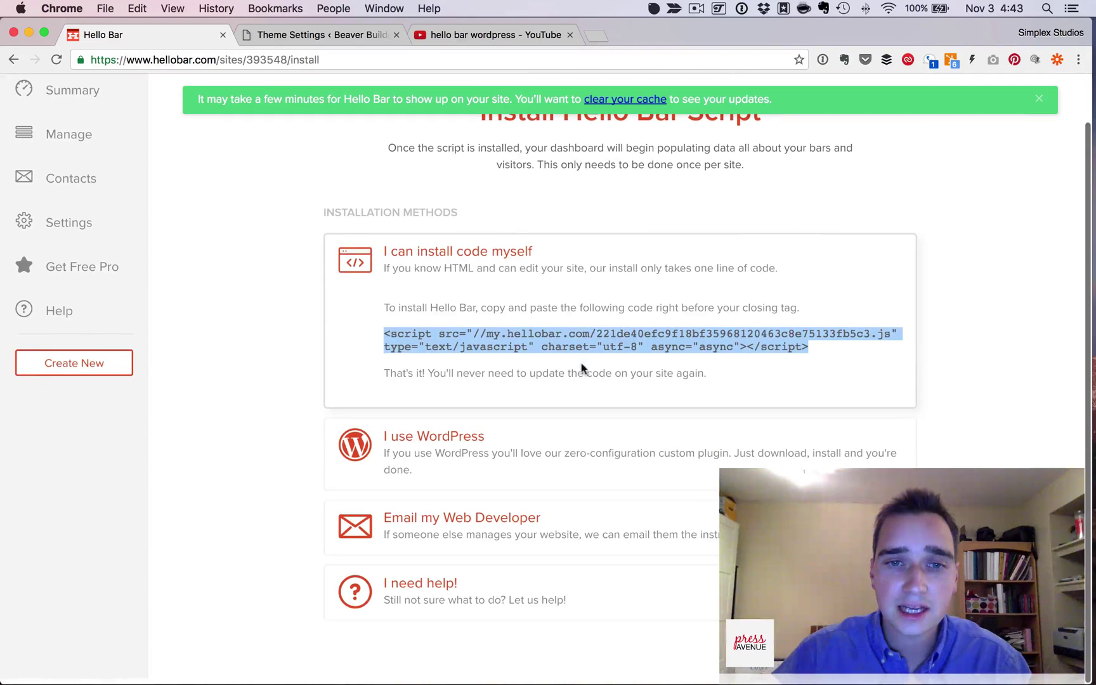
pyautogui.click(457, 476)
pyautogui.scroll(-2, 452, 377)
pyautogui.click(453, 348)
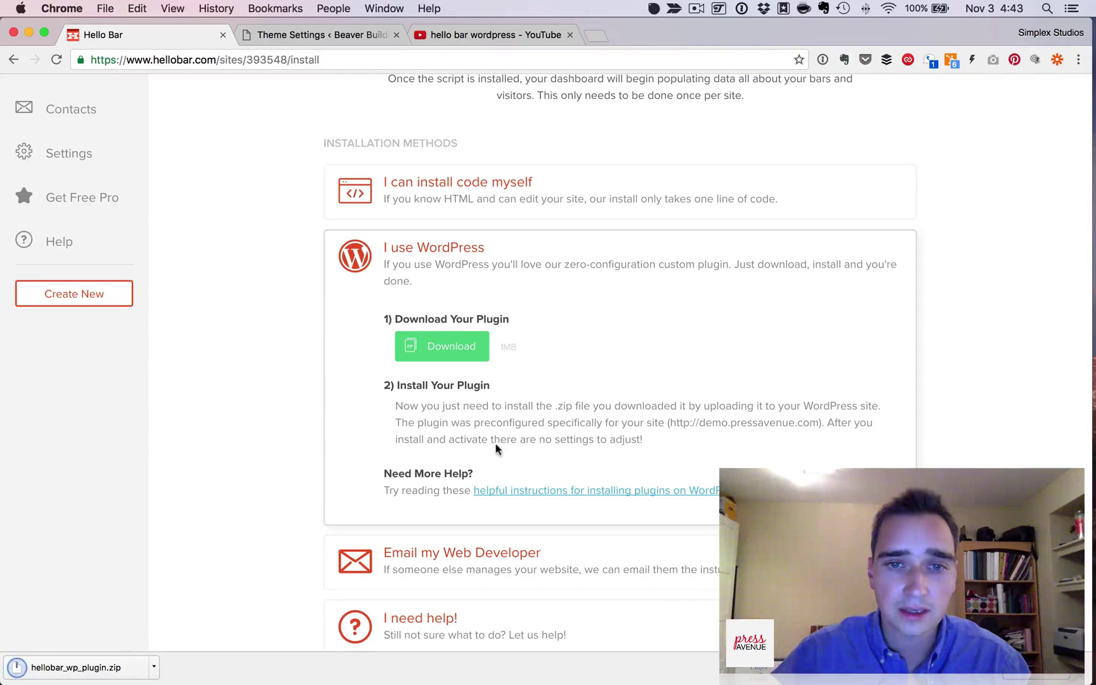
pyautogui.click(301, 38)
# Step: Upload and install hellobar_wp_plugin.zip from Add Plugins, then activate Hello Bar (Official)
pyautogui.click(163, 532)
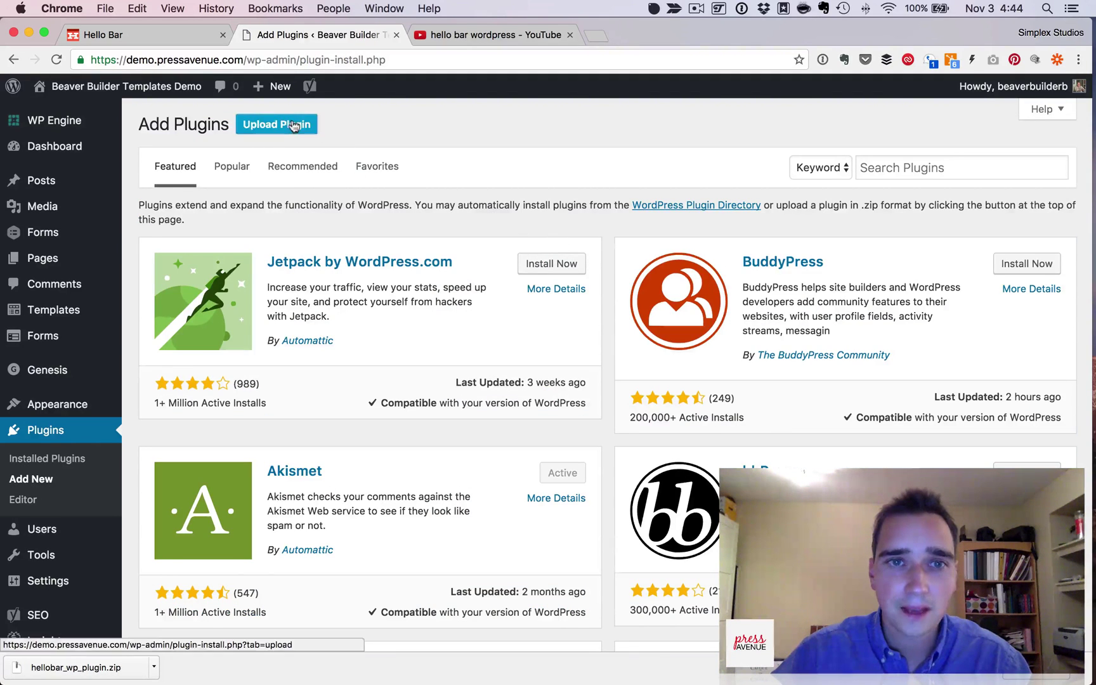
pyautogui.click(277, 124)
pyautogui.click(497, 261)
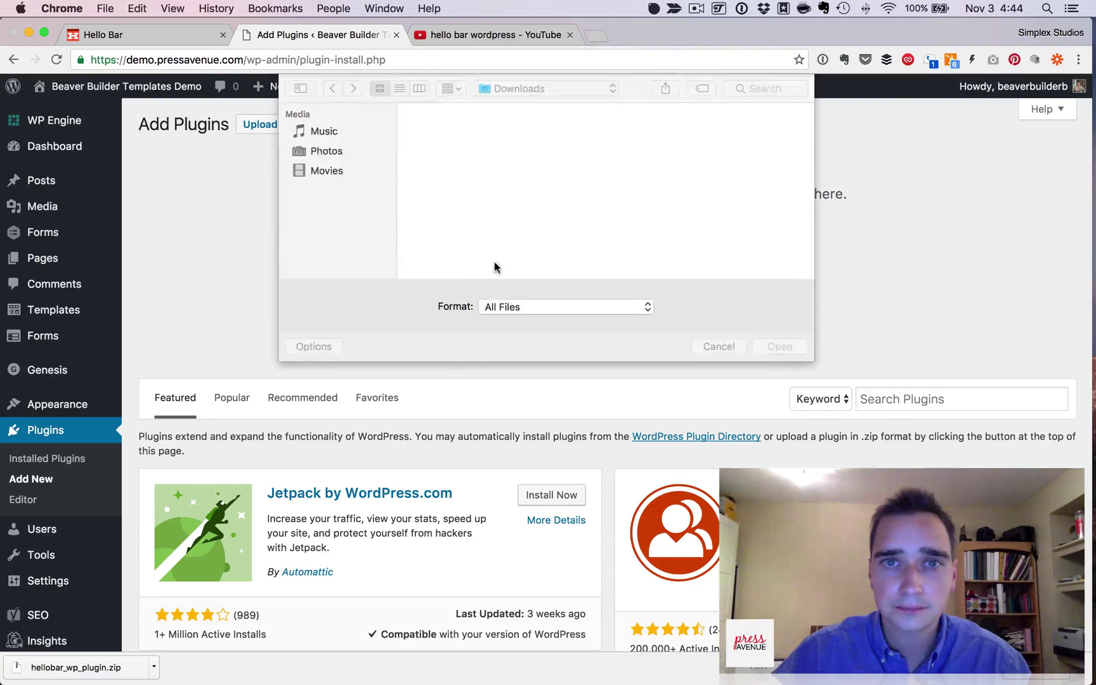
pyautogui.doubleClick(441, 244)
pyautogui.click(524, 284)
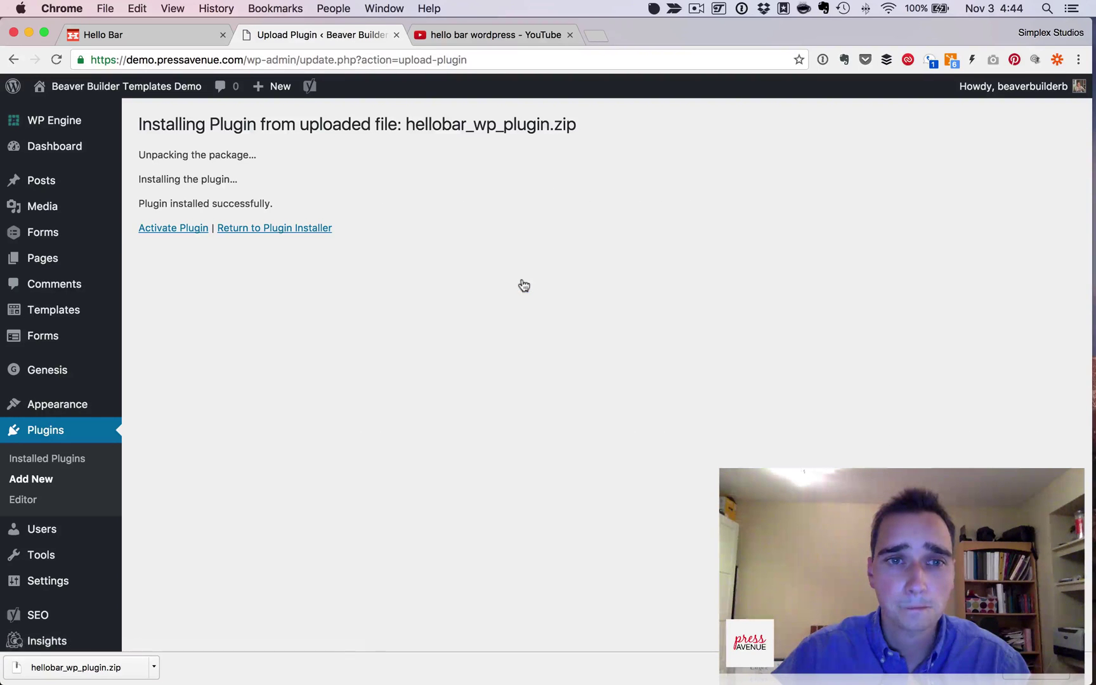
pyautogui.click(171, 230)
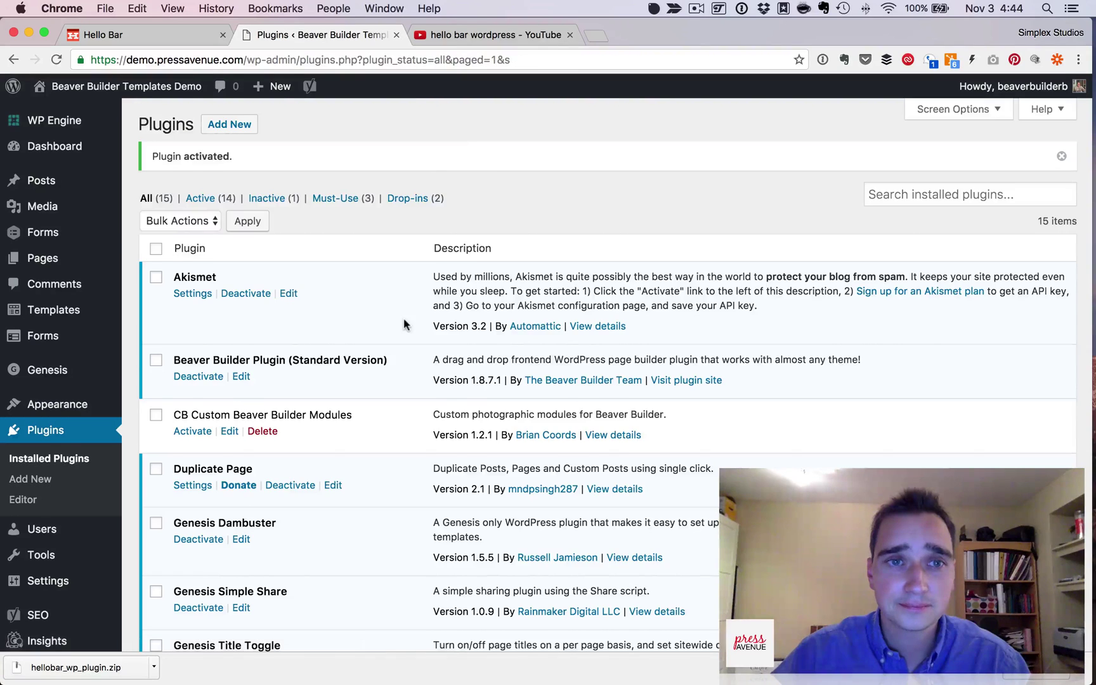
pyautogui.scroll(-10, 377, 313)
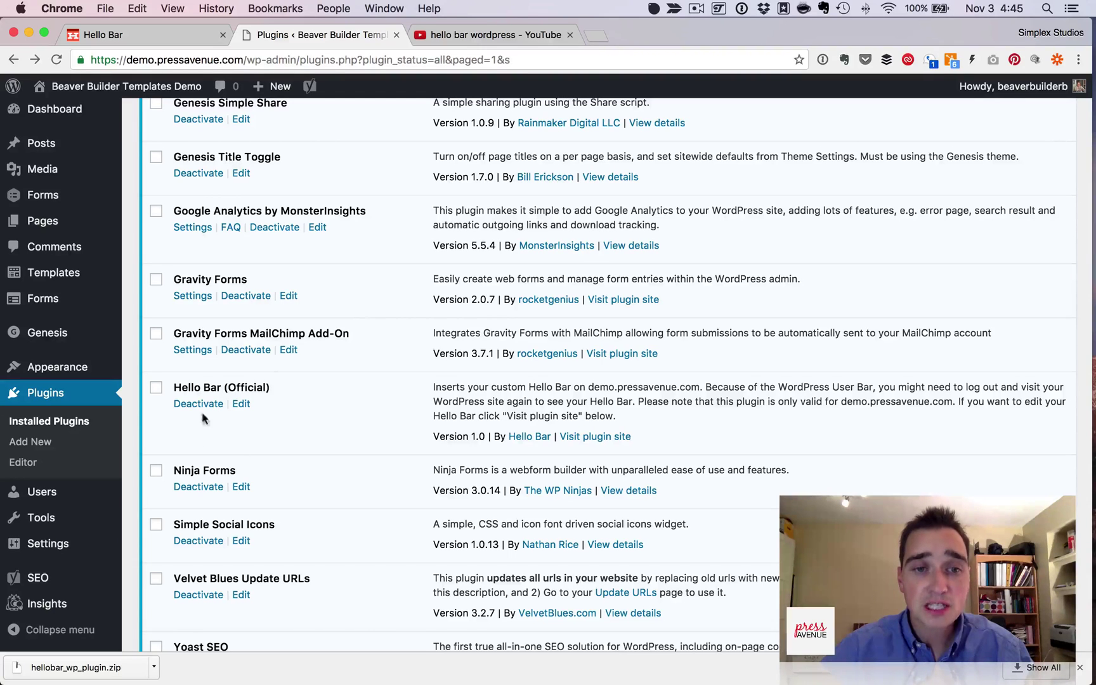
# Step: Visit the demo homepage, follow the launch-sale bar's Shop Now link, then return
pyautogui.click(97, 89)
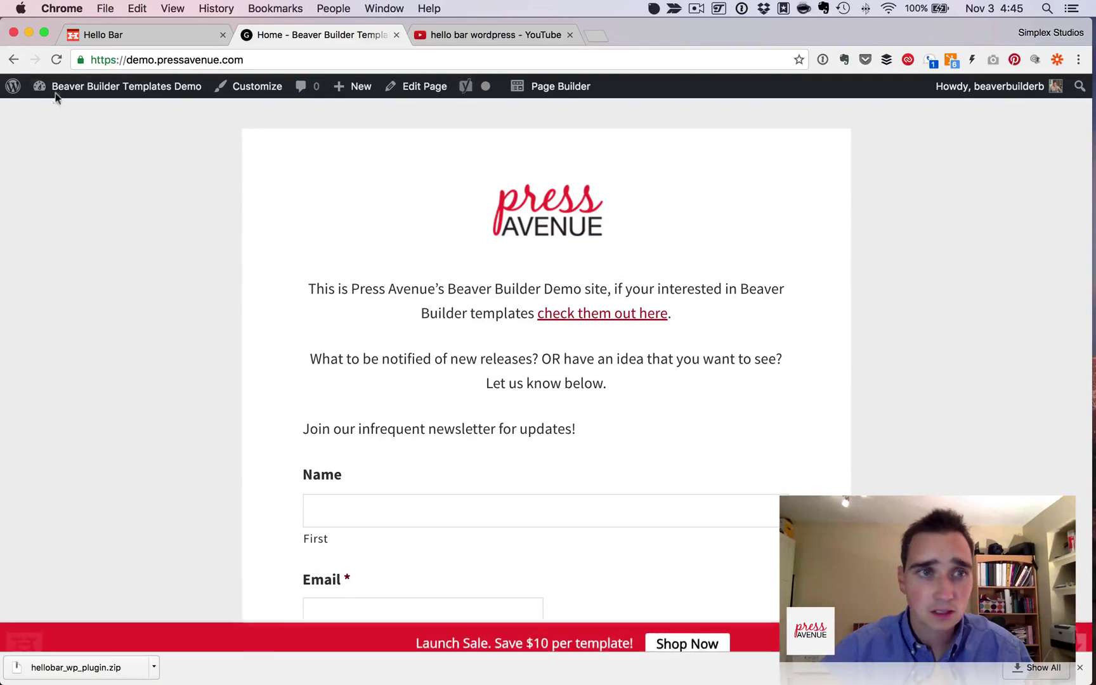
pyautogui.scroll(-2, 253, 323)
pyautogui.scroll(-3, 265, 325)
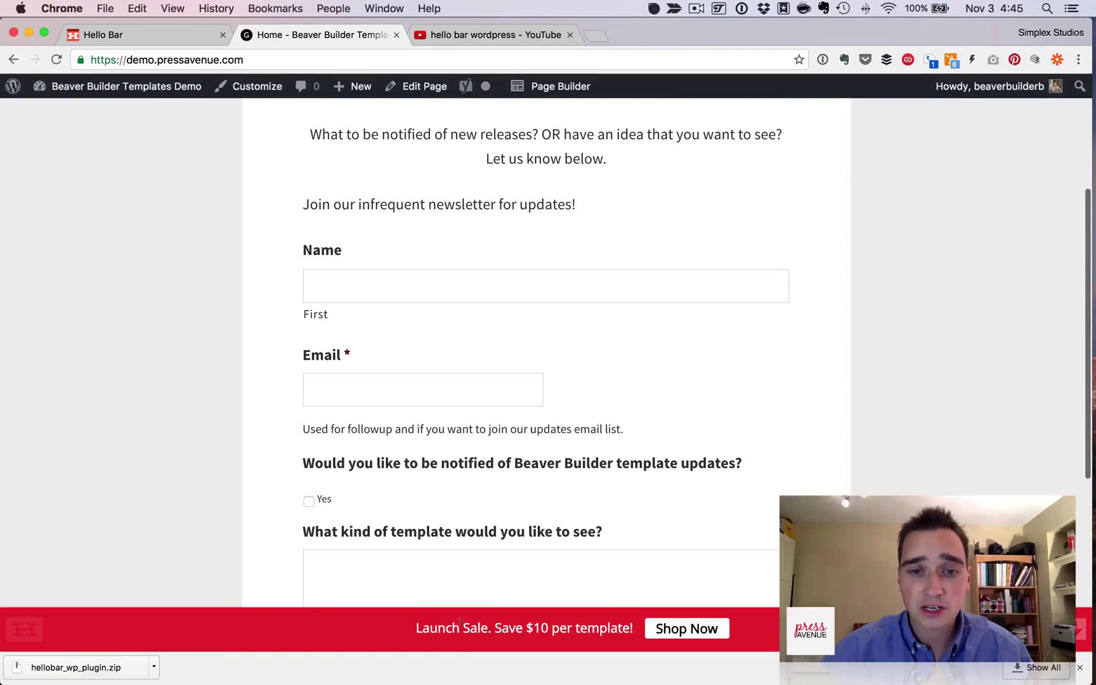
pyautogui.scroll(-5, 474, 619)
pyautogui.scroll(-3, 473, 618)
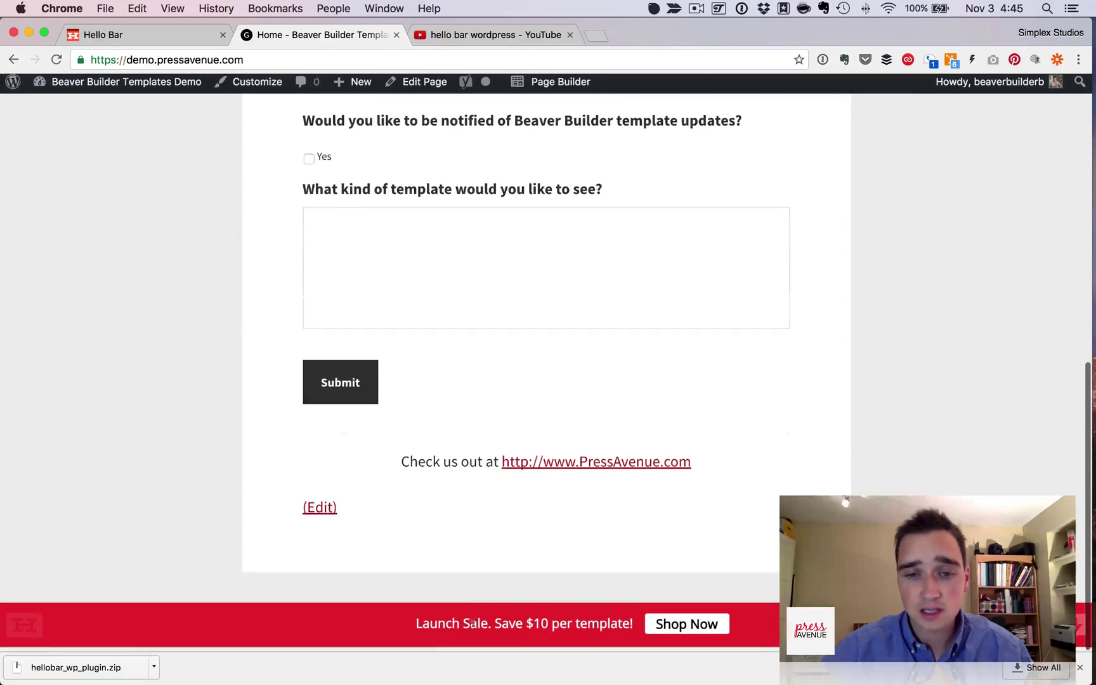
pyautogui.click(707, 629)
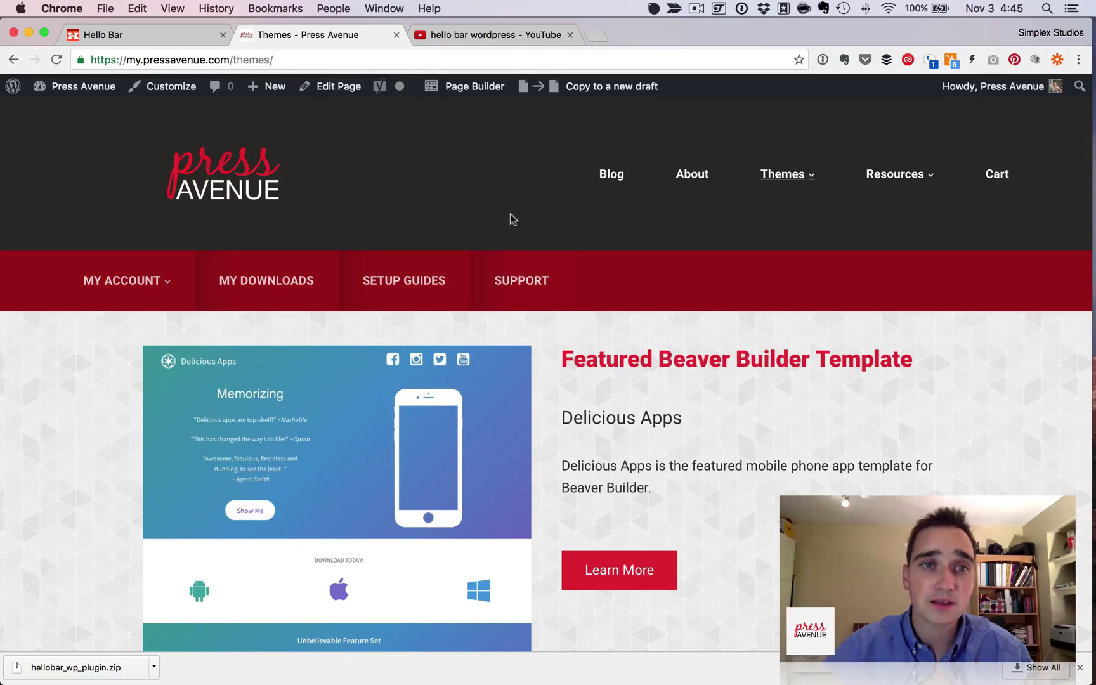
pyautogui.click(13, 59)
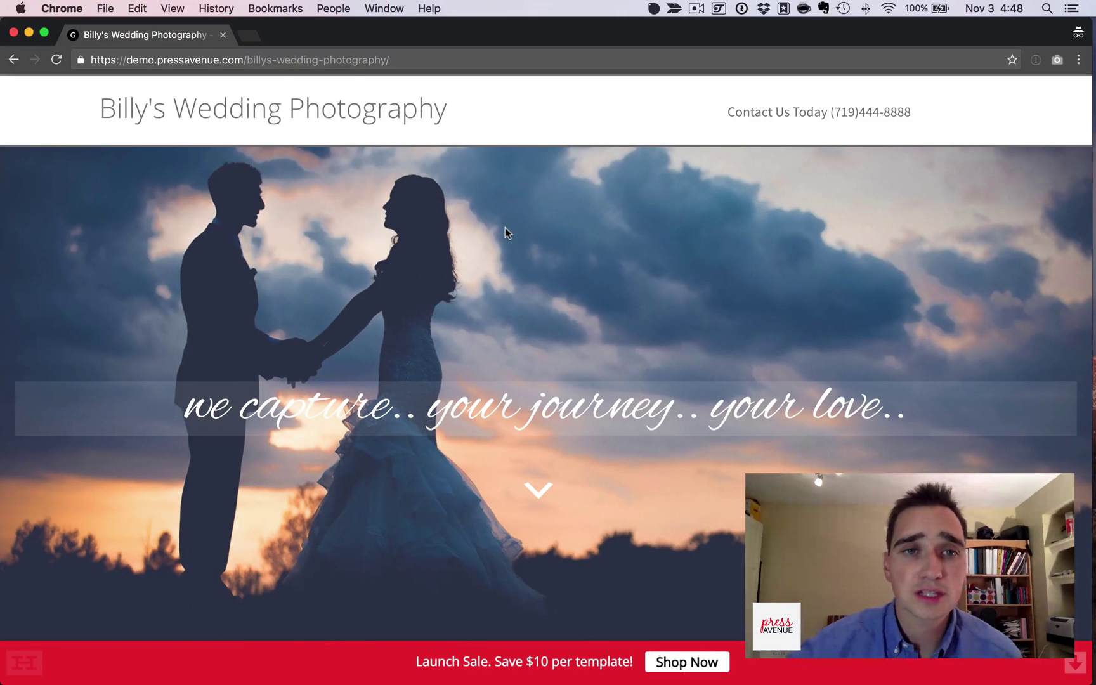
# Step: On Billy's Wedding Photography demo, follow Shop Now on the bottom launch-sale bar
pyautogui.click(104, 59)
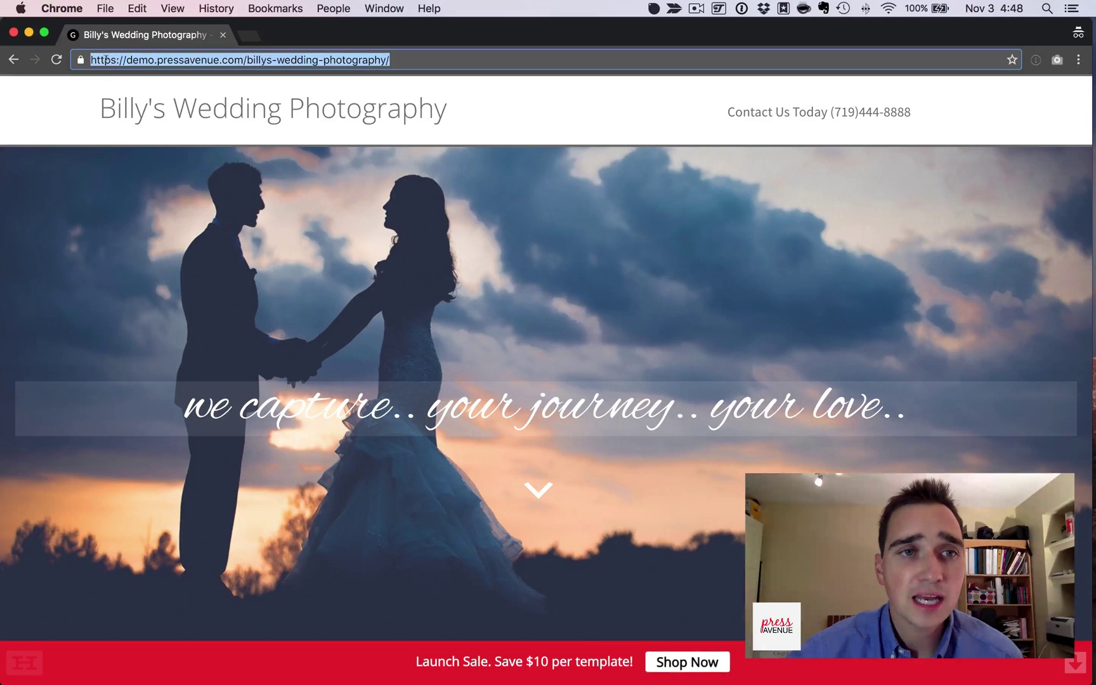
pyautogui.moveTo(94, 59); pyautogui.dragTo(428, 60)
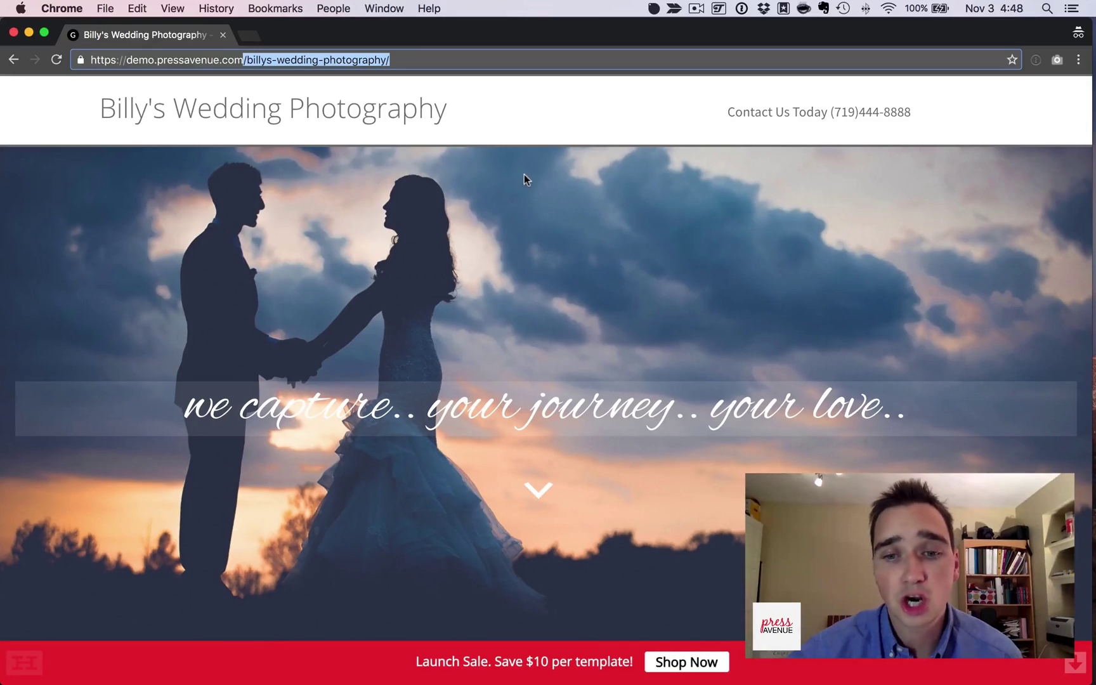
pyautogui.scroll(-2, 691, 386)
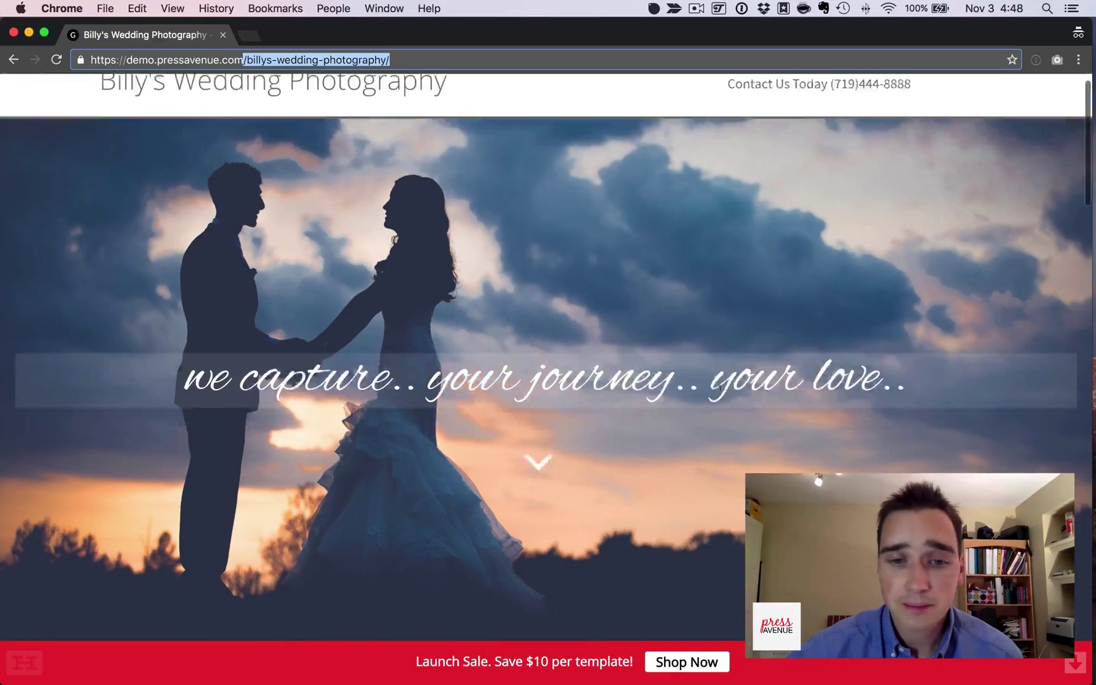
pyautogui.scroll(-10, 691, 388)
pyautogui.scroll(-10, 692, 387)
pyautogui.scroll(-5, 692, 387)
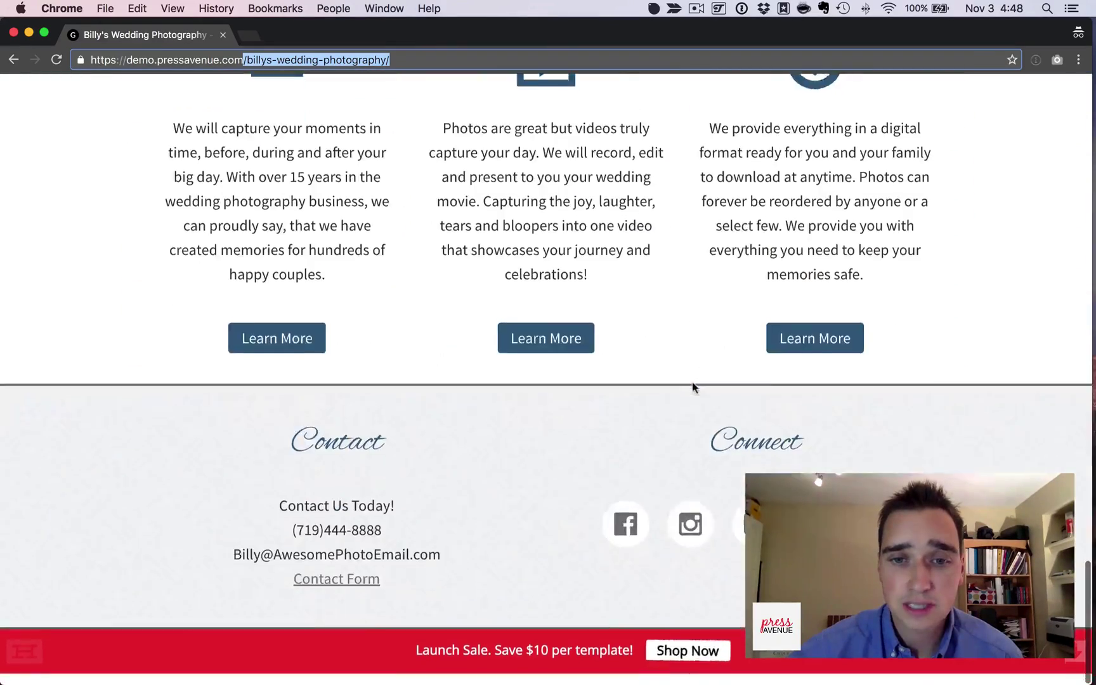
pyautogui.scroll(15, 693, 387)
pyautogui.scroll(-5, 692, 387)
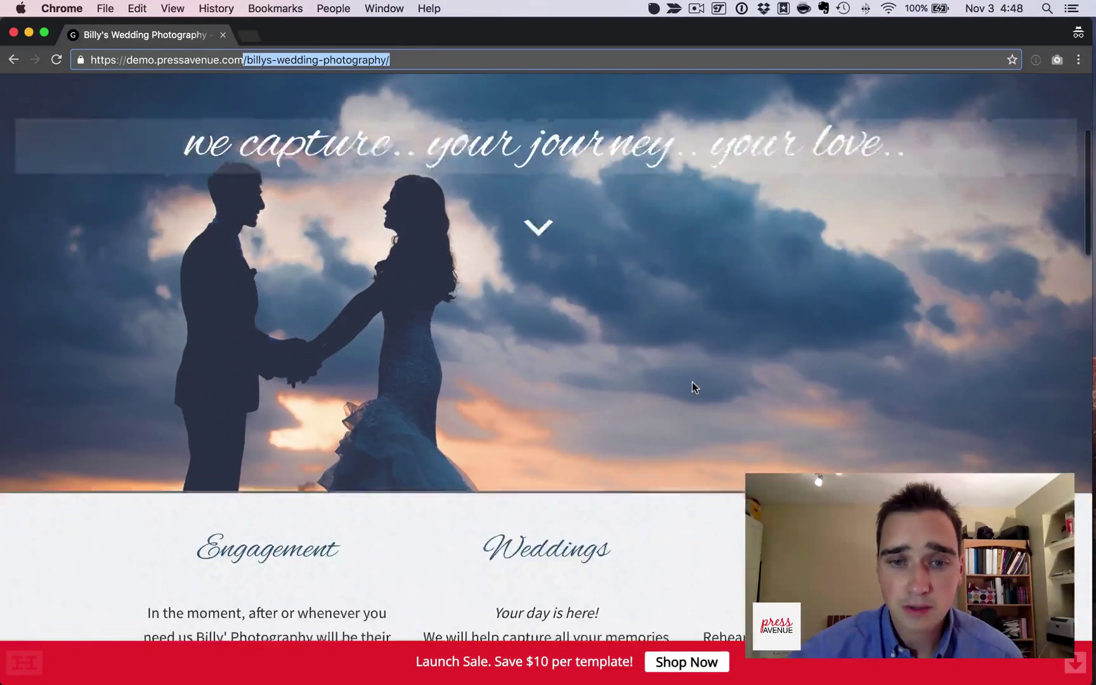
pyautogui.scroll(-3, 692, 387)
pyautogui.scroll(-2, 691, 387)
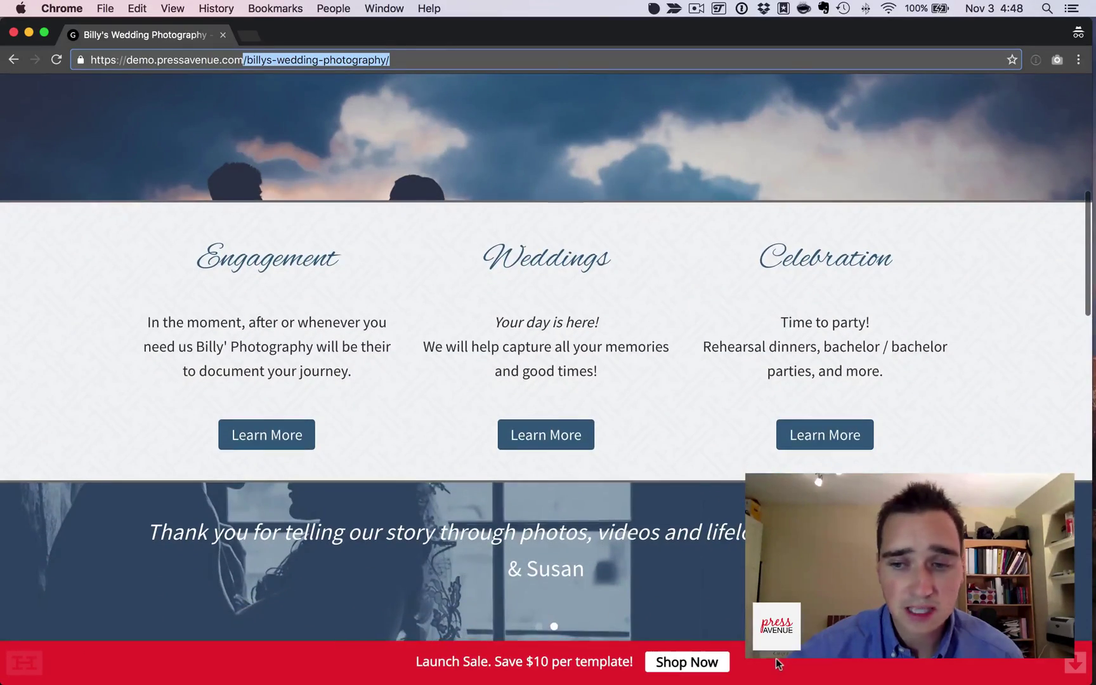
pyautogui.scroll(-2, 776, 663)
pyautogui.scroll(-3, 777, 664)
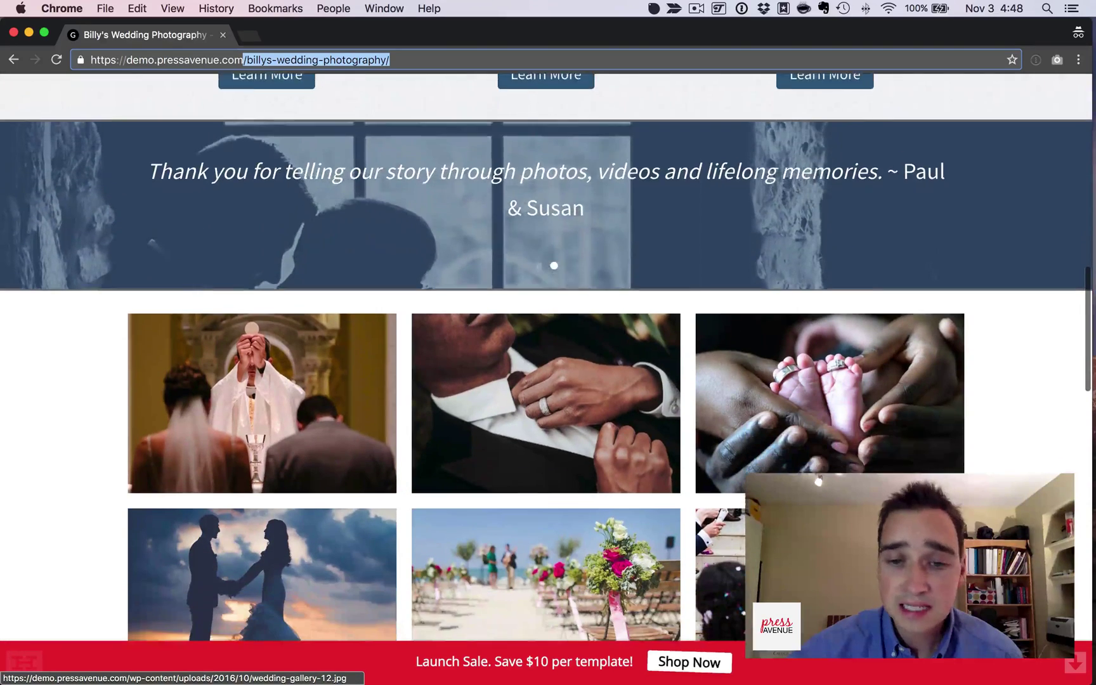
pyautogui.scroll(-2, 548, 385)
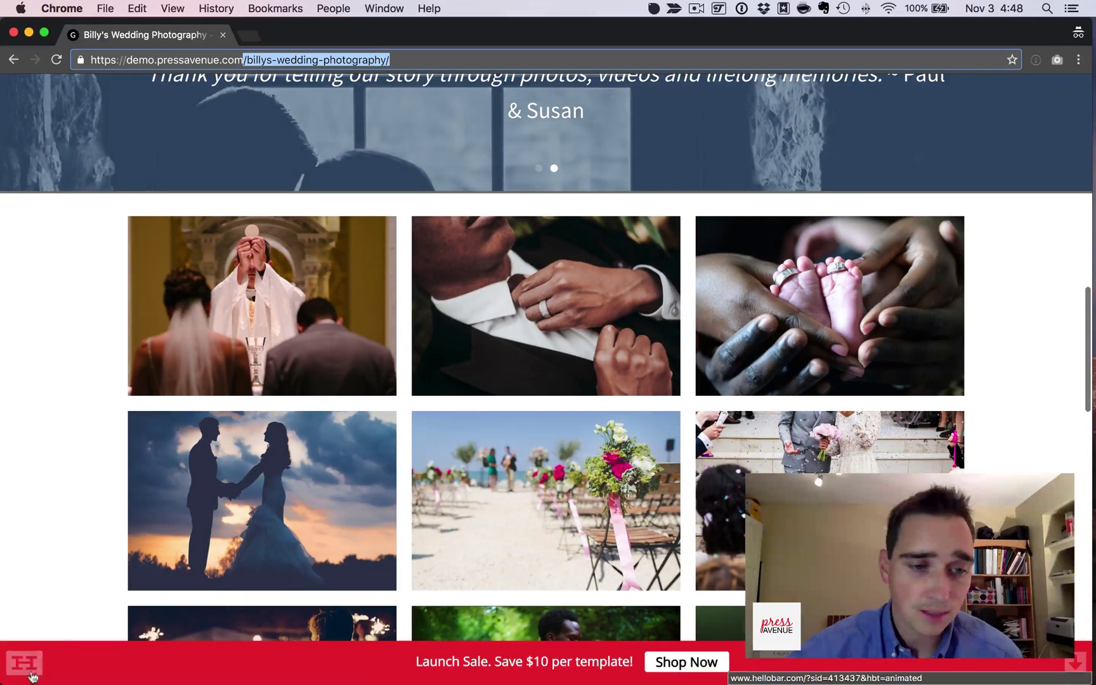
pyautogui.scroll(-1, 677, 603)
pyautogui.scroll(-1, 677, 602)
pyautogui.click(698, 661)
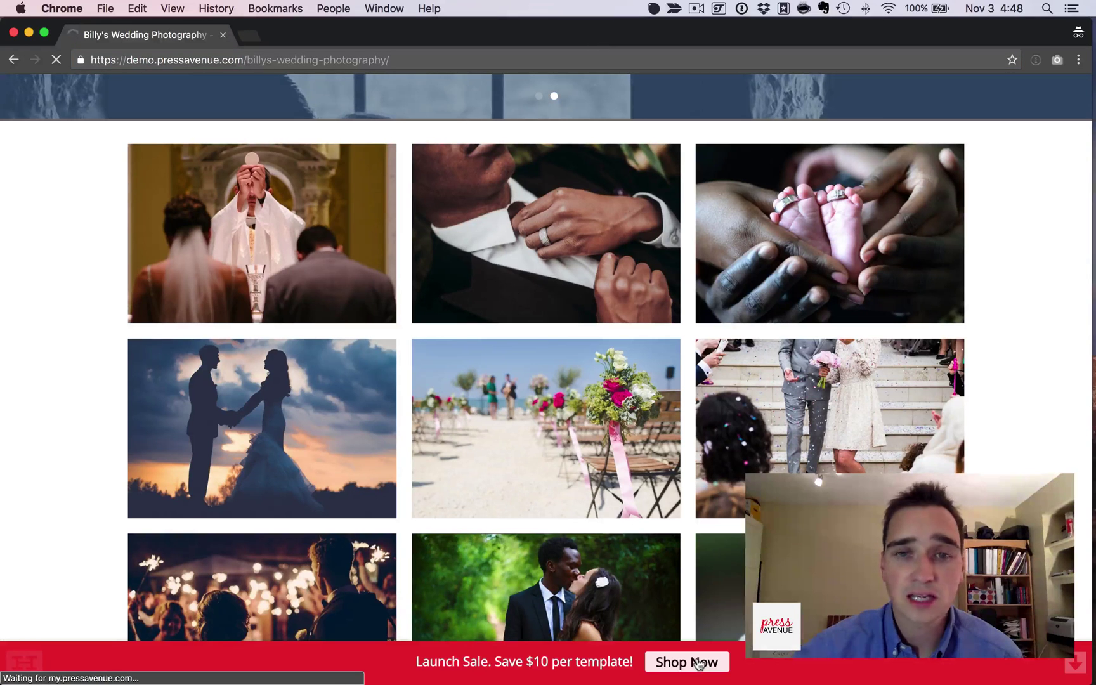